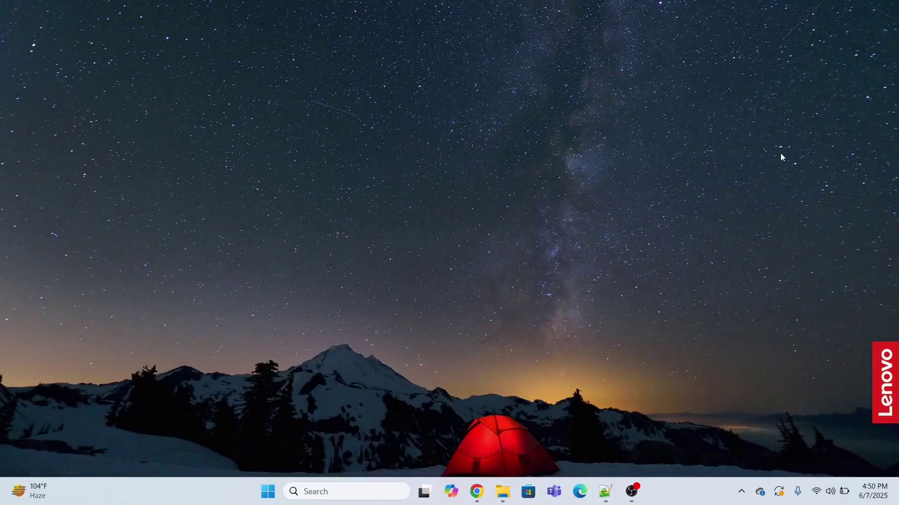
Search Google for 'firebase studio' and open the Firebase Studio result in a new tab
left_click(476, 491)
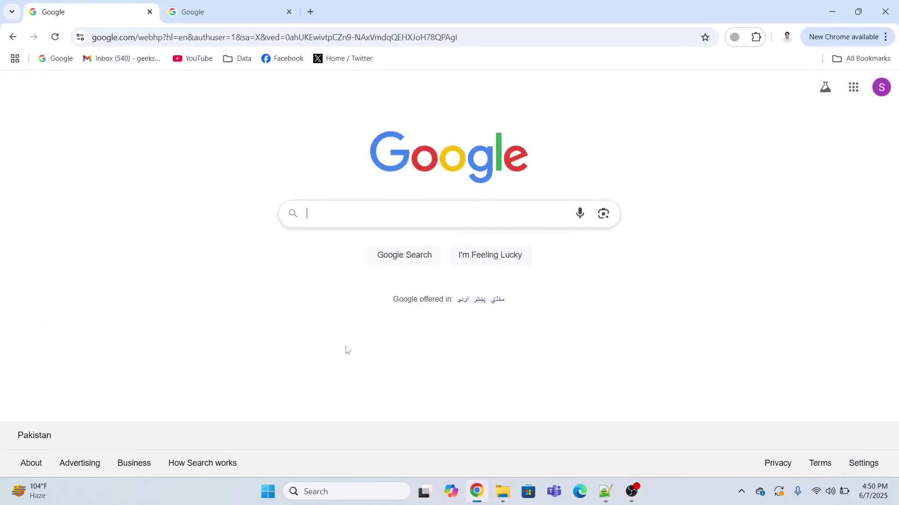
type("f")
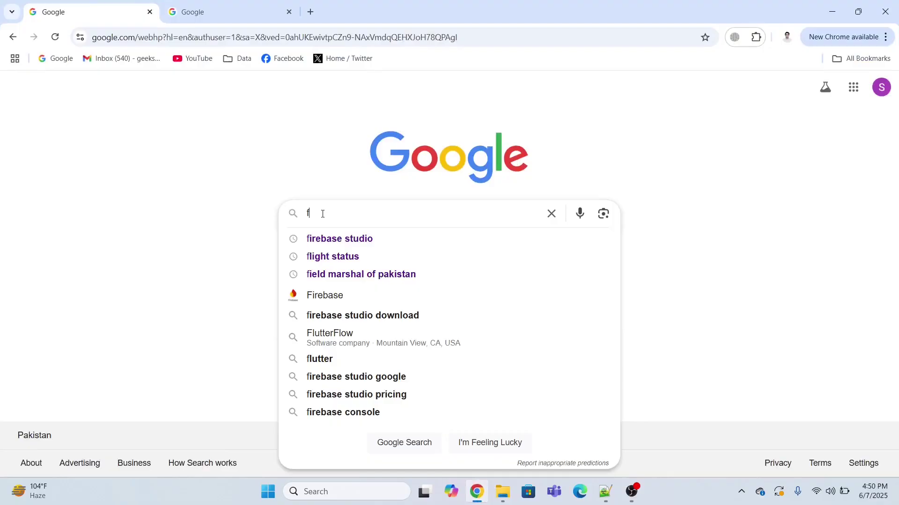
key("Down")
key("Return")
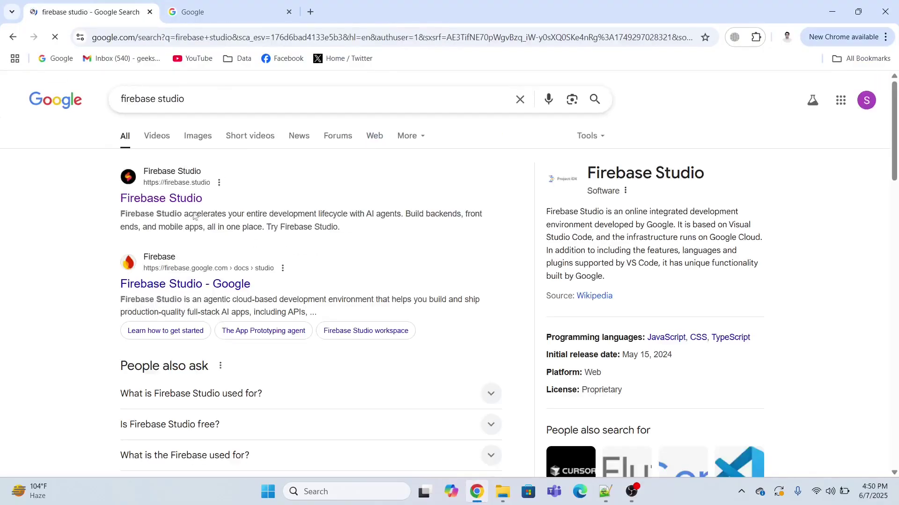
right_click(176, 199)
left_click(202, 218)
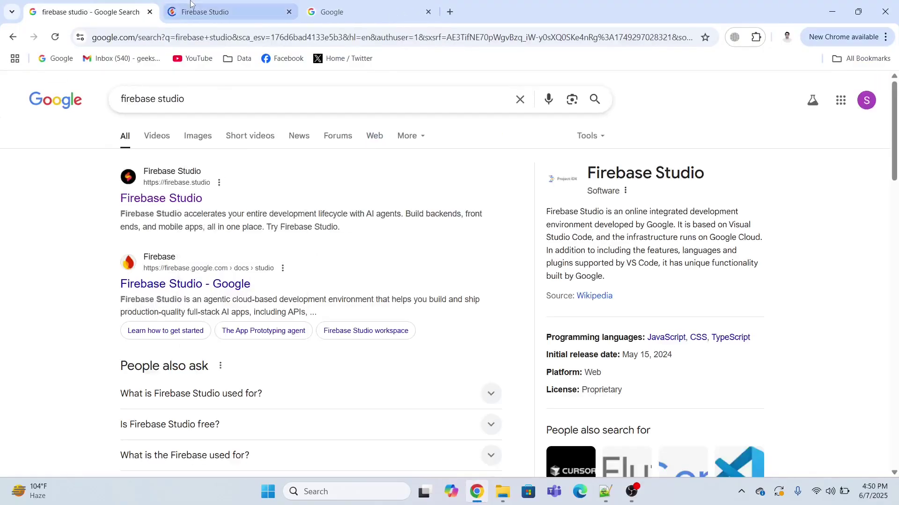
Switch to the newly opened Firebase Studio site tab
left_click(200, 12)
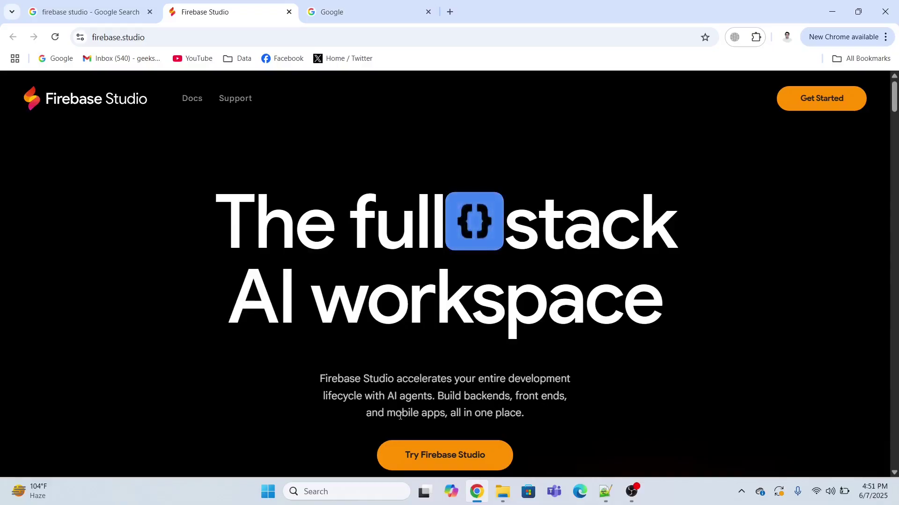
scroll(511, 221, "down", 3)
scroll(563, 226, "down", 2)
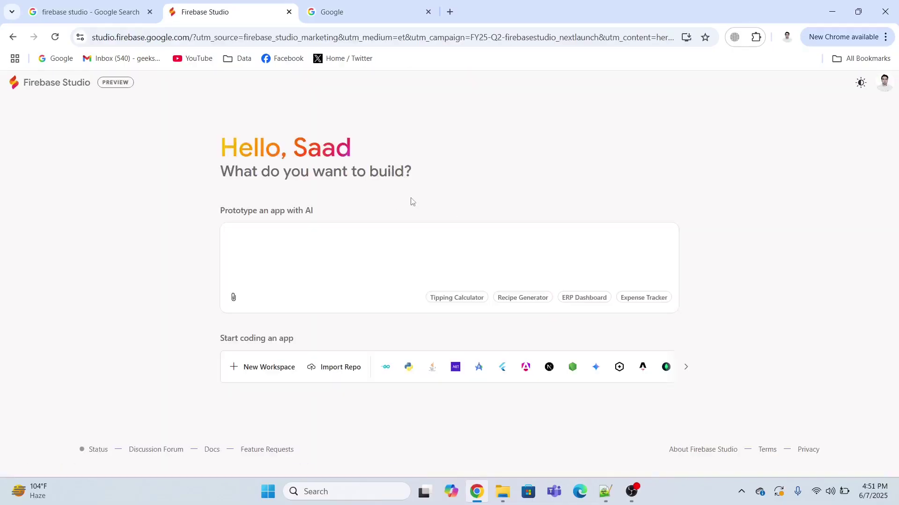
Switch to the other Google account, accept the Firebase terms, and opt out of emails and research
left_click(885, 82)
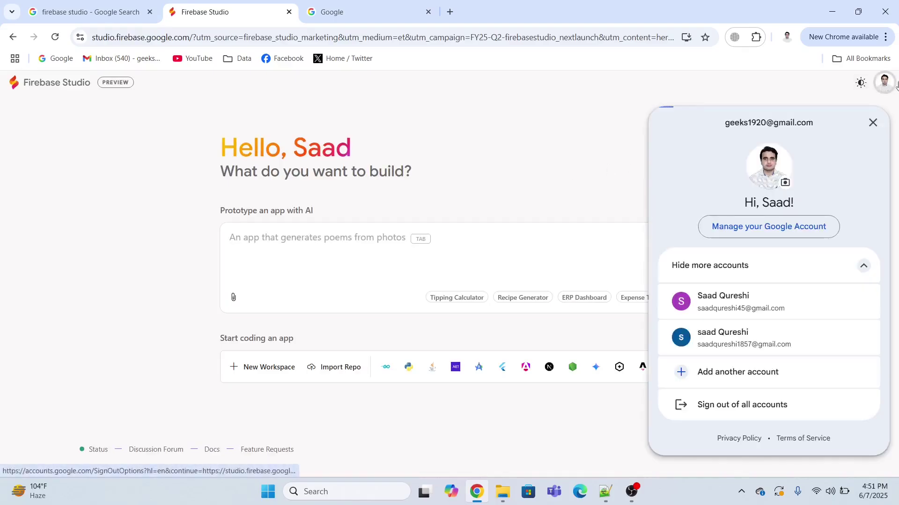
left_click(730, 302)
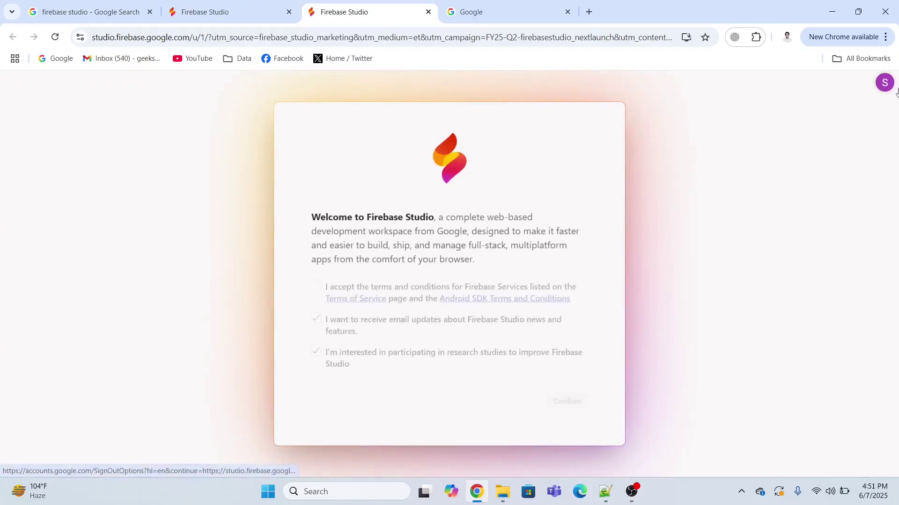
left_click(315, 295)
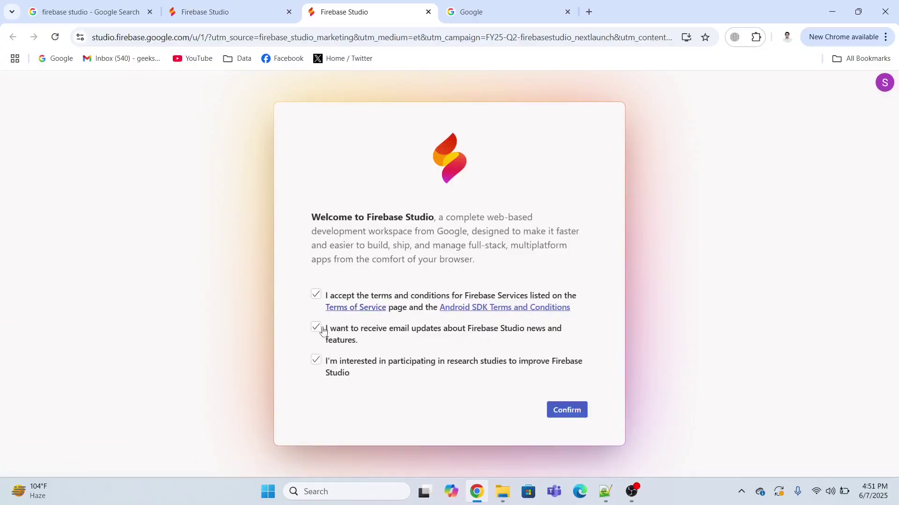
left_click(315, 329)
left_click(316, 361)
left_click(560, 415)
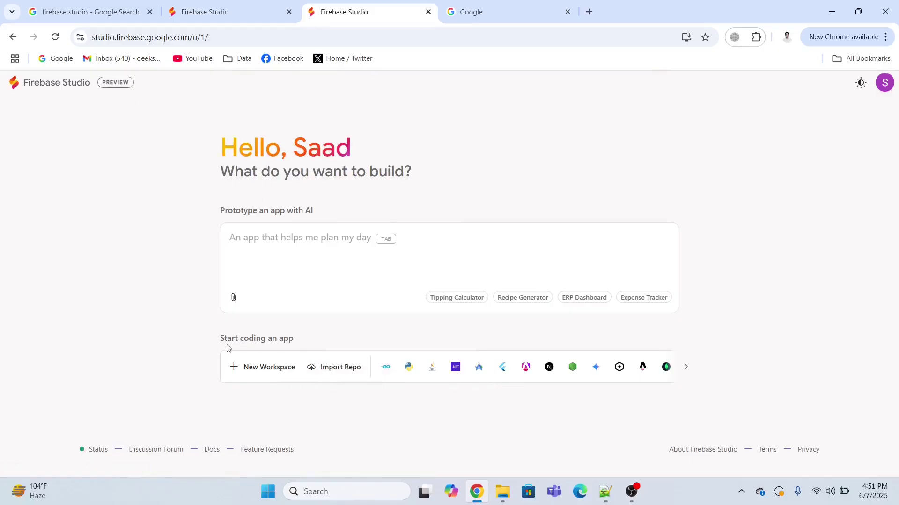
Set up a new Empty Workspace named 'Project'
left_click(246, 369)
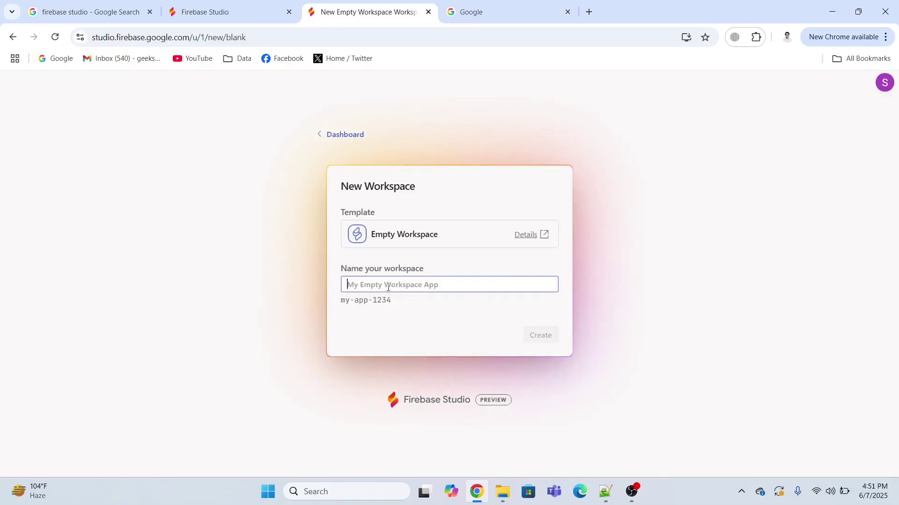
type("Project")
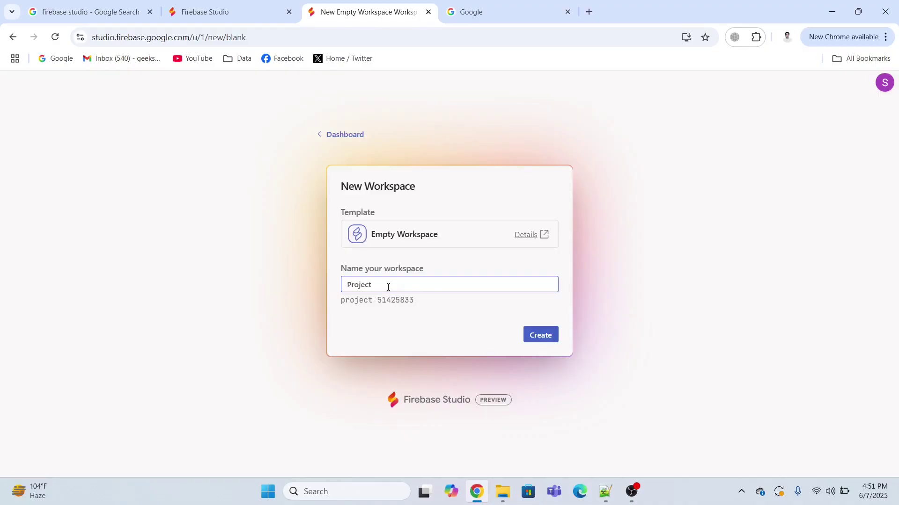
left_click(540, 335)
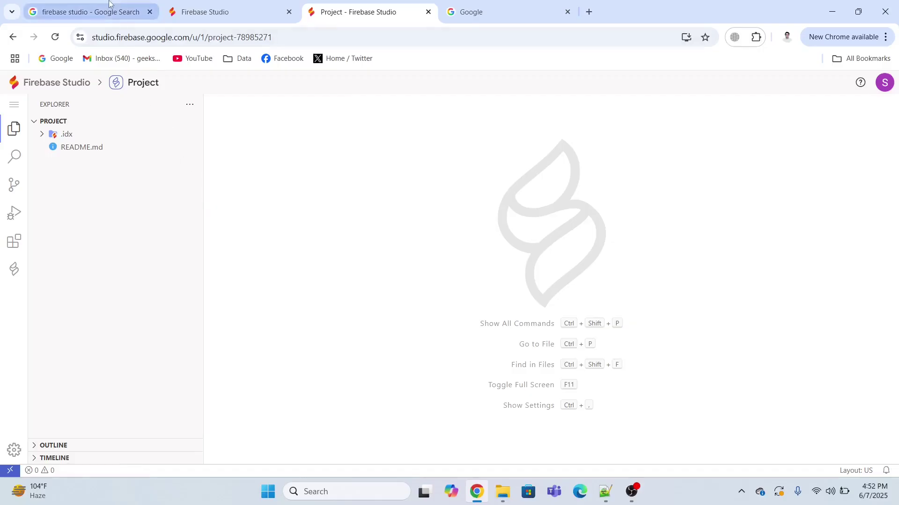
Switch back to the 'firebase studio - Google Search' tab
left_click(90, 11)
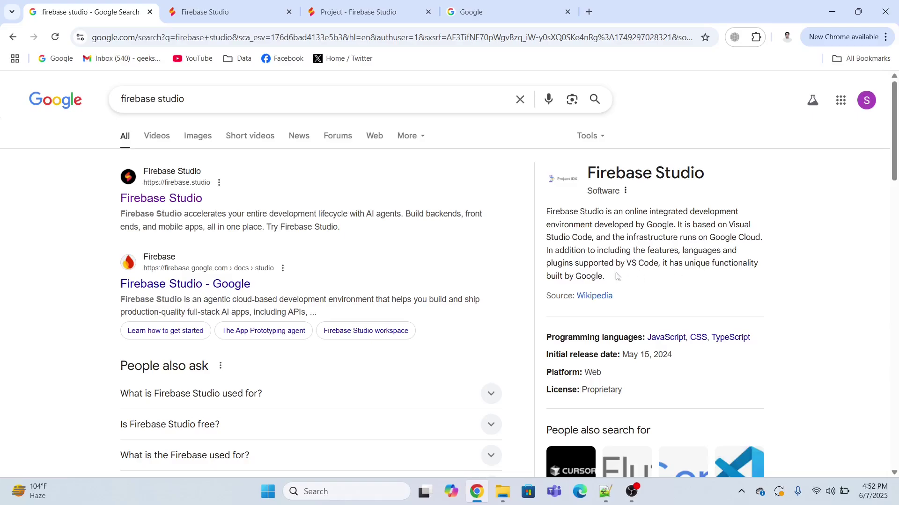
Return to the Project workspace and close README.md and dev.nix
left_click(359, 12)
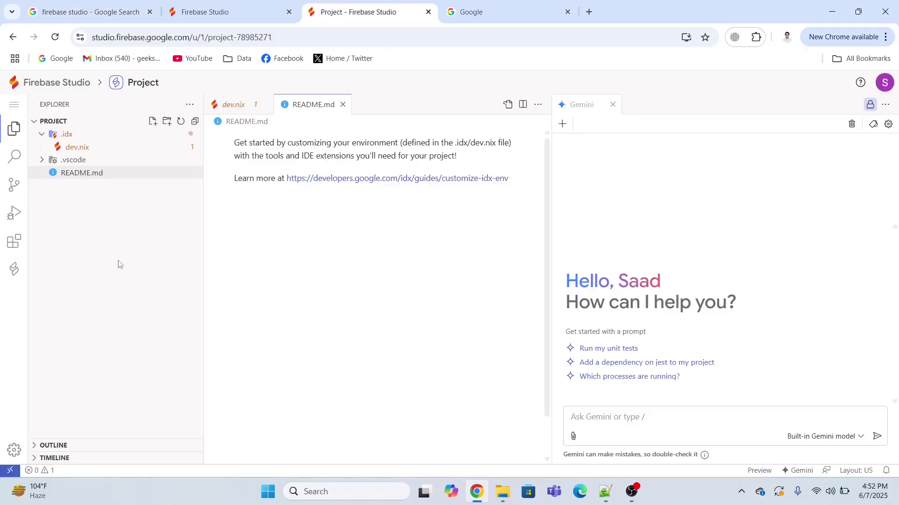
left_click(343, 104)
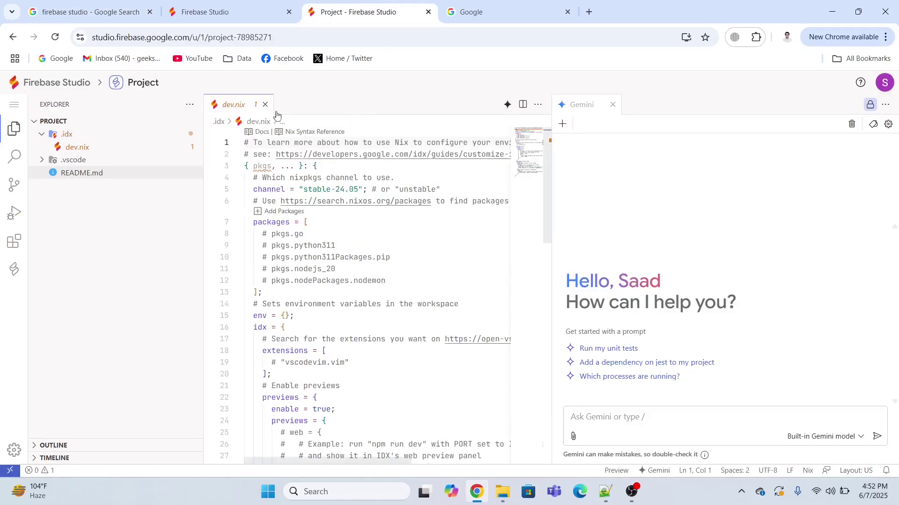
left_click(265, 104)
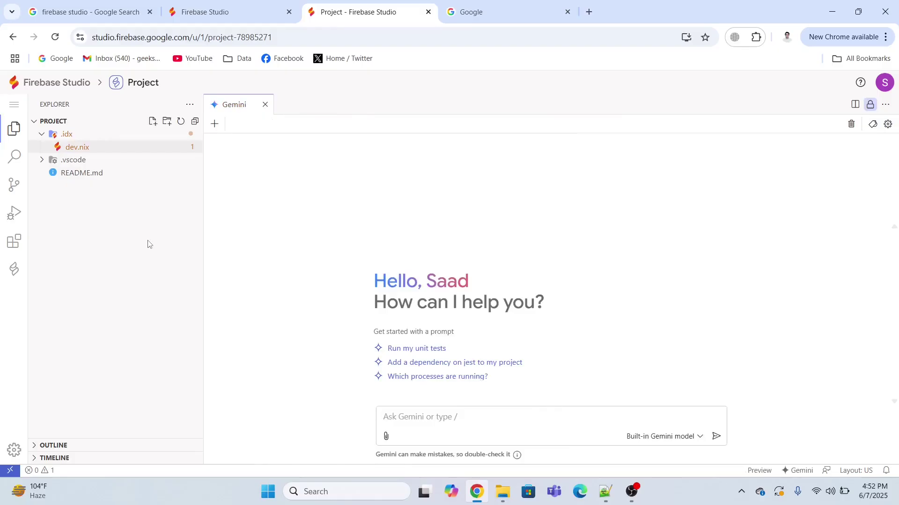
Run Git: Clone from the Command Palette and choose Clone from GitHub
left_click(13, 106)
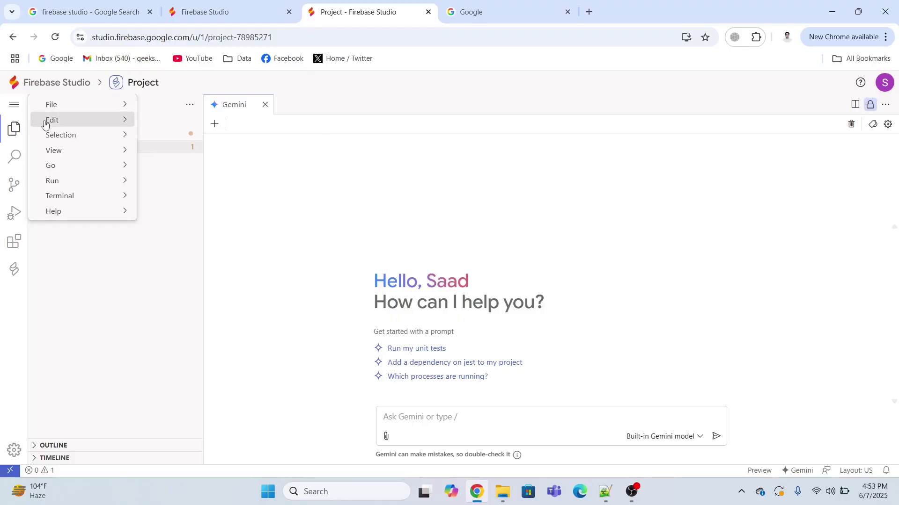
mouse_move(53, 151)
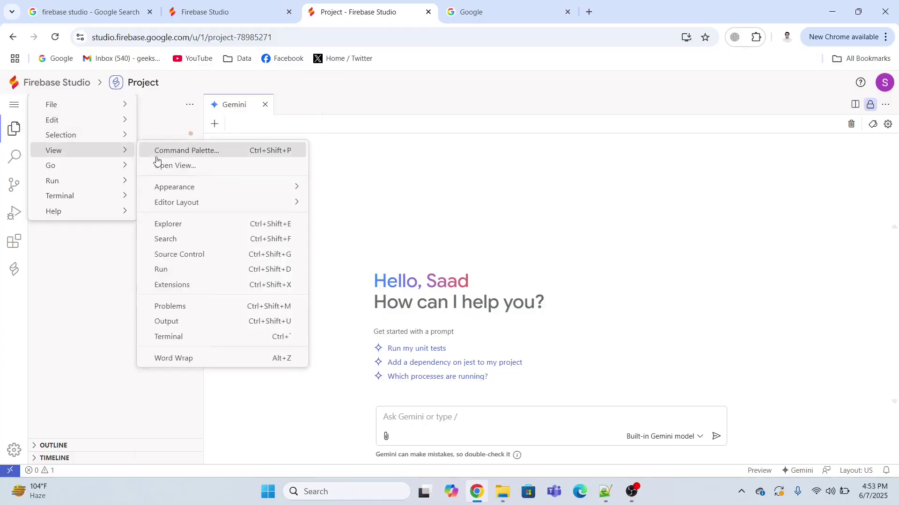
left_click(186, 150)
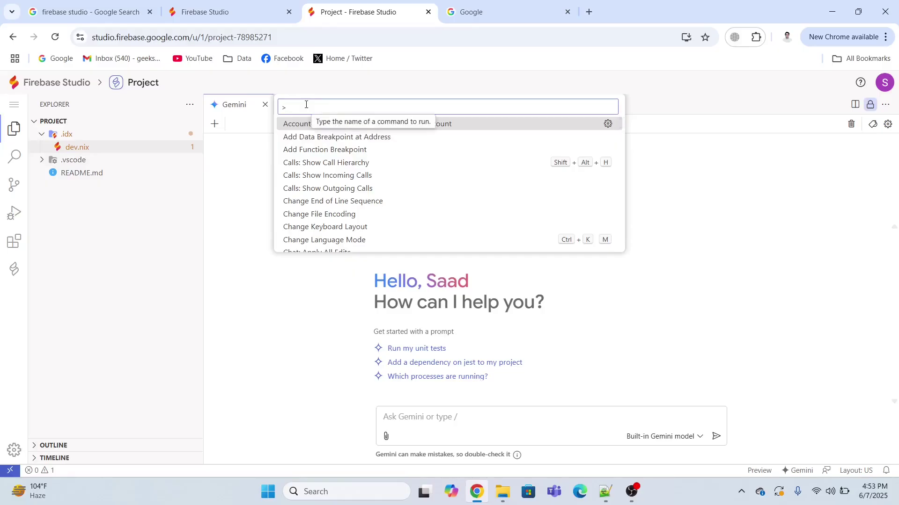
type("clone")
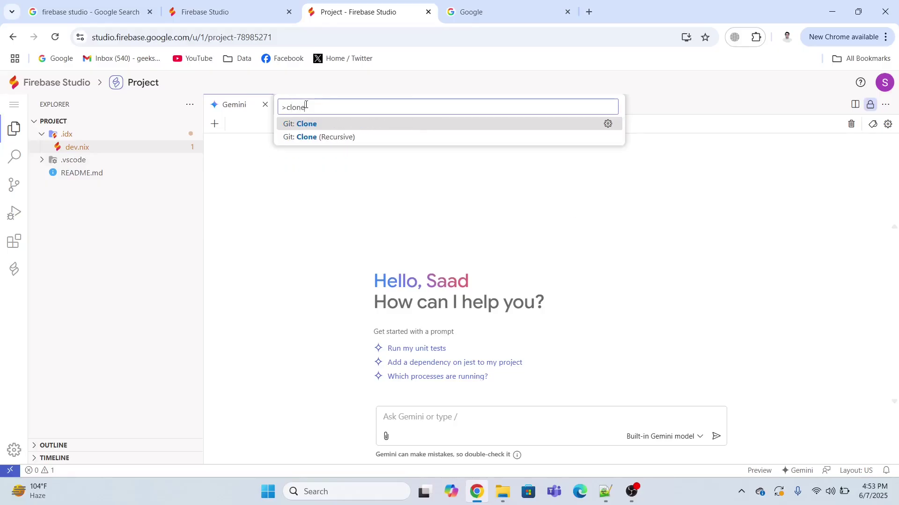
left_click(308, 125)
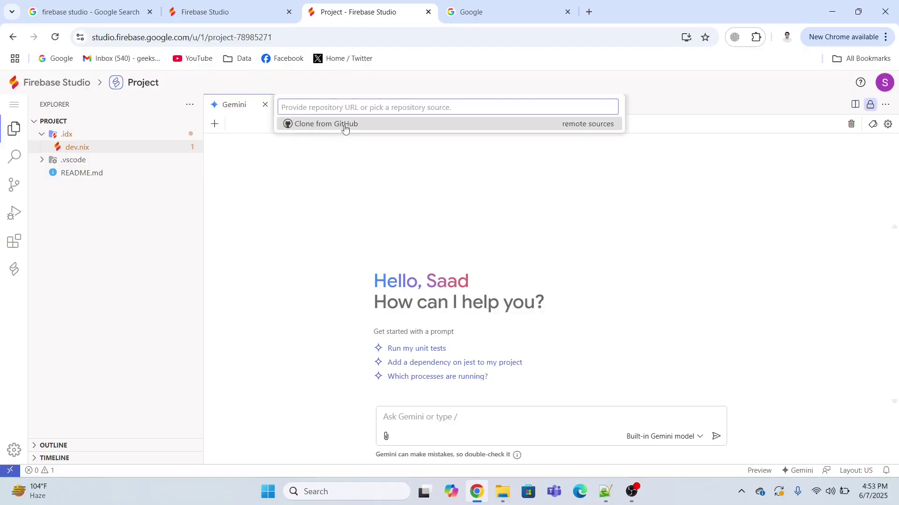
left_click(344, 125)
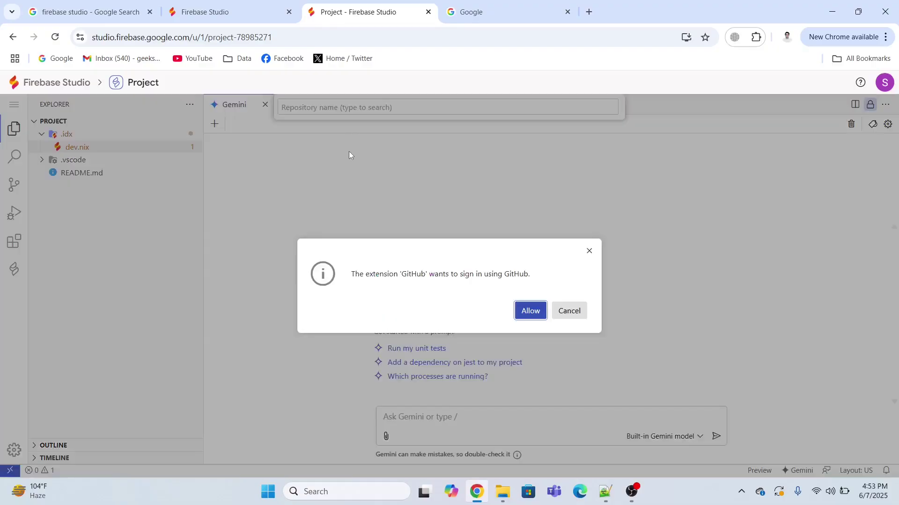
Allow the GitHub extension to sign in and continue as the signed-in GitHub account
left_click(530, 311)
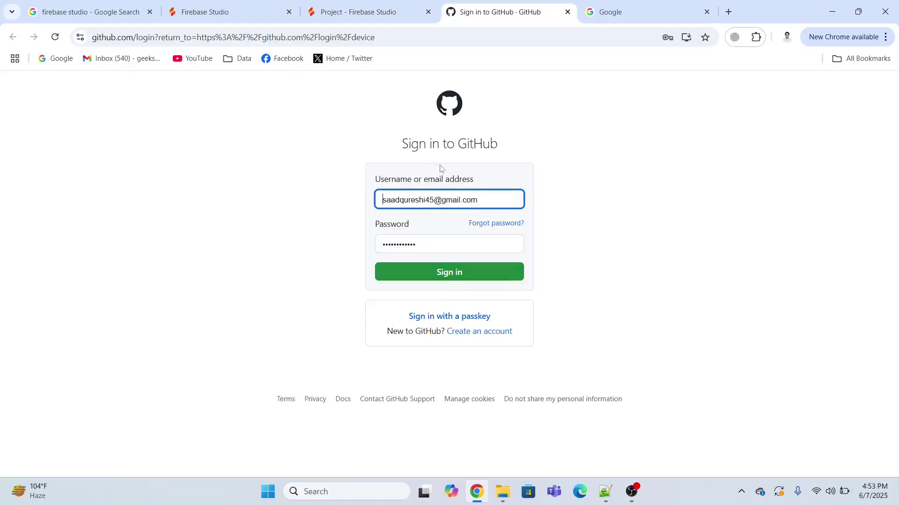
left_click(441, 275)
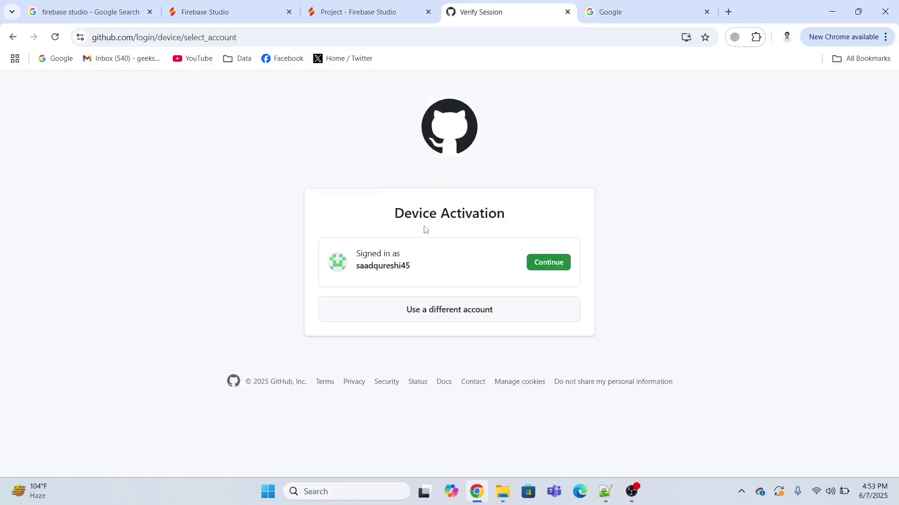
left_click(365, 11)
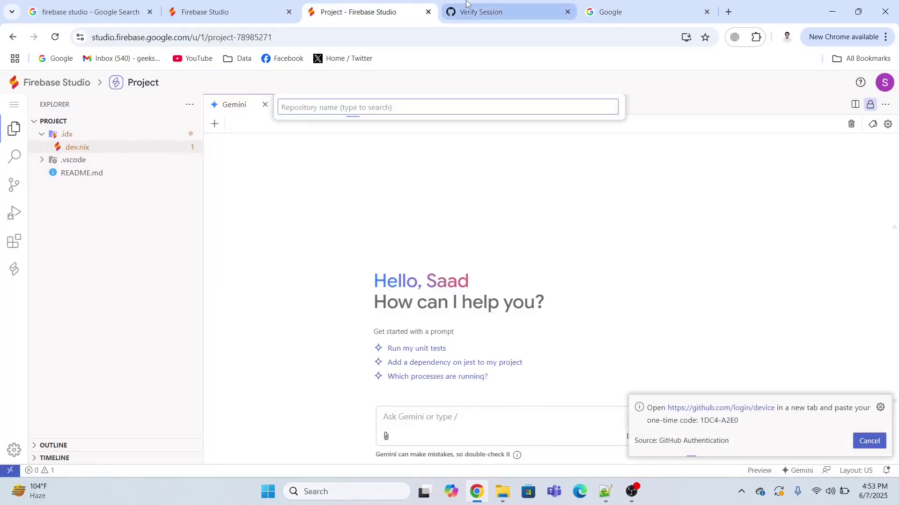
left_click(468, 7)
left_click(380, 11)
left_click(468, 12)
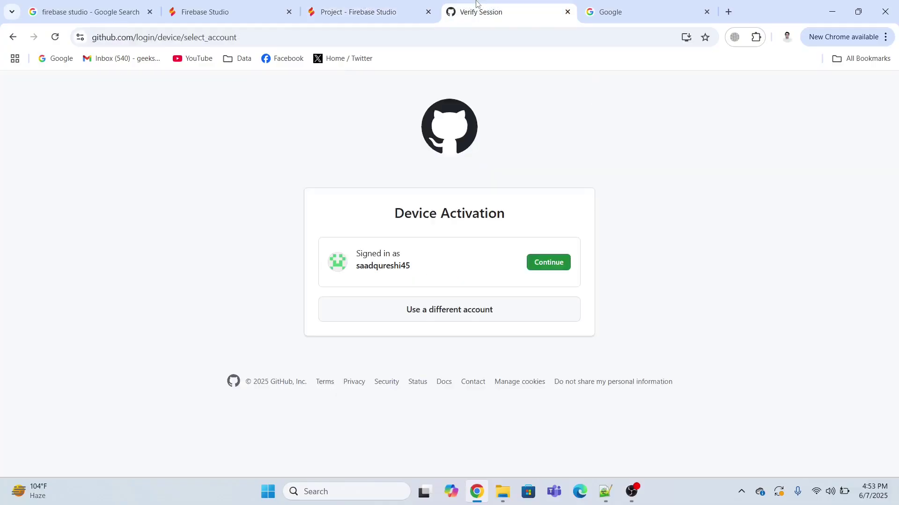
left_click(549, 262)
left_click(358, 12)
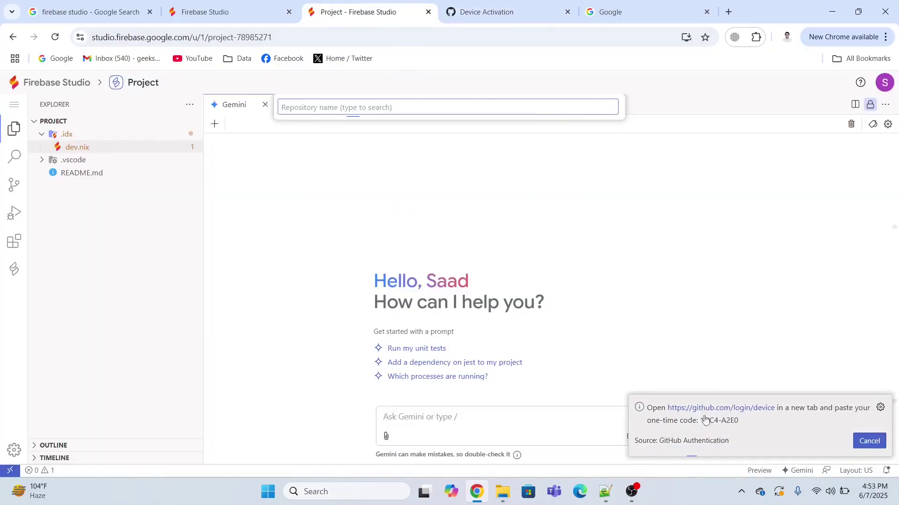
left_click(487, 12)
type("1")
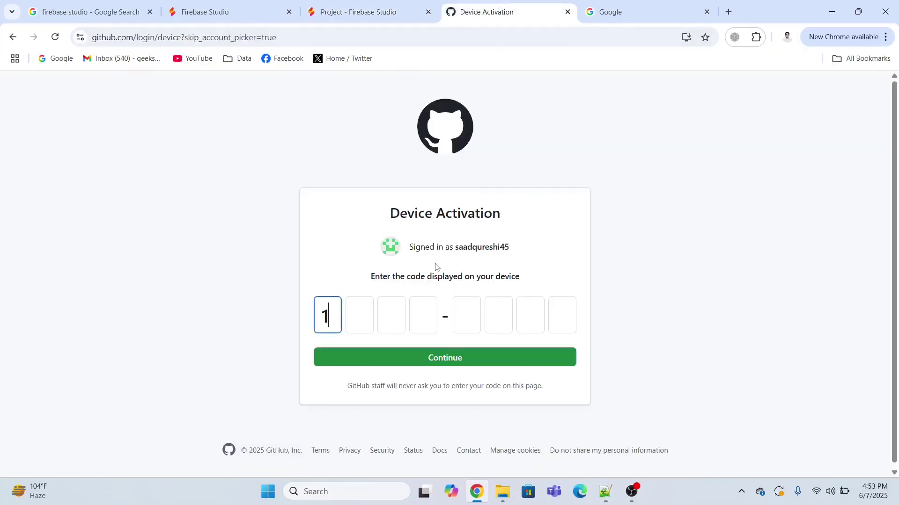
type("DC")
left_click(358, 11)
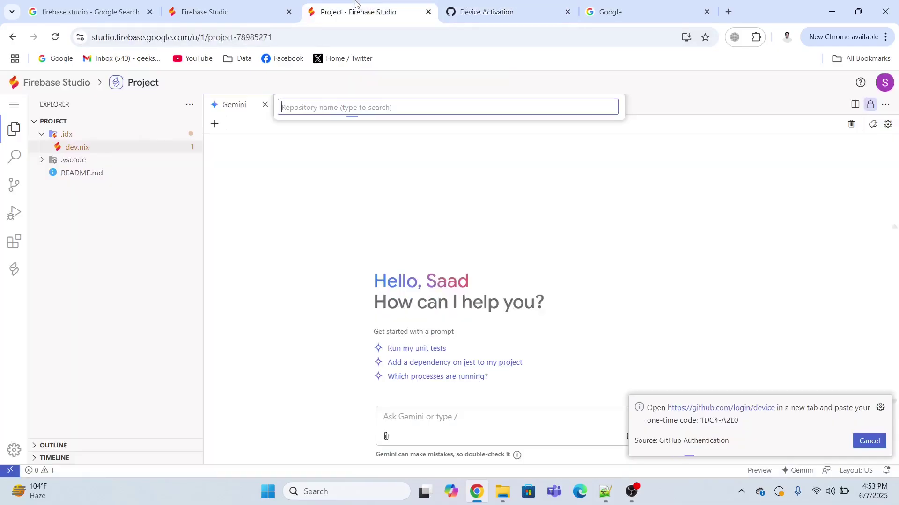
left_click(484, 12)
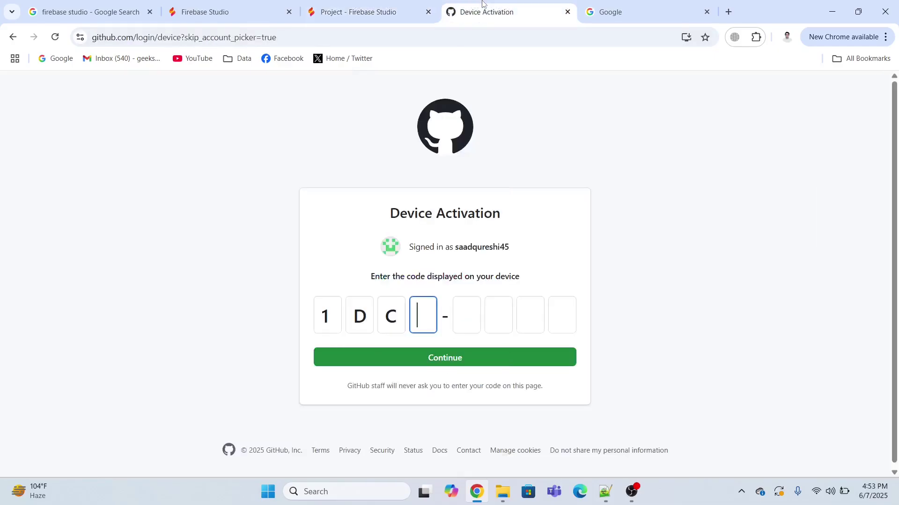
type("4")
left_click(358, 11)
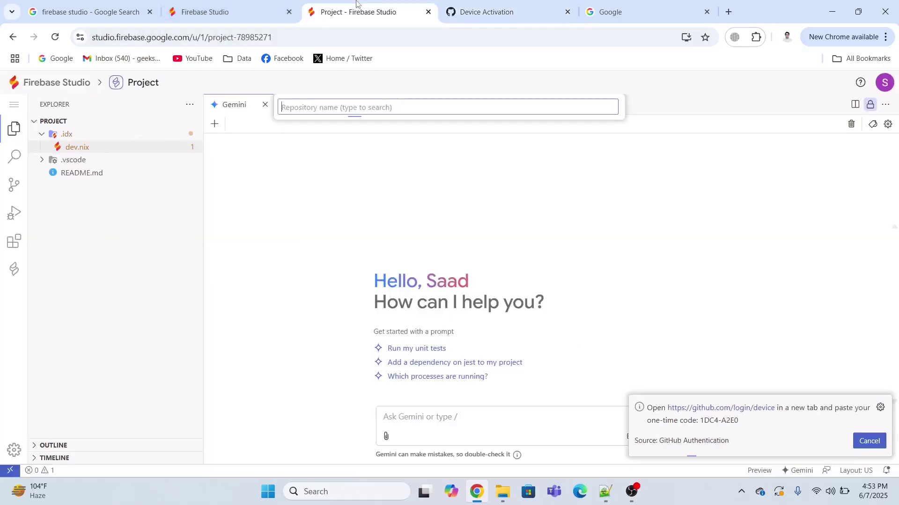
left_click(484, 11)
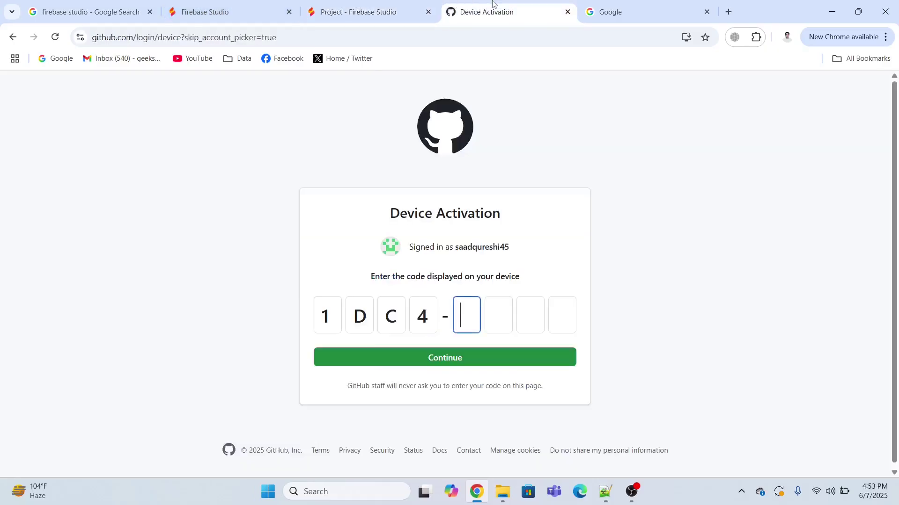
type("A2E")
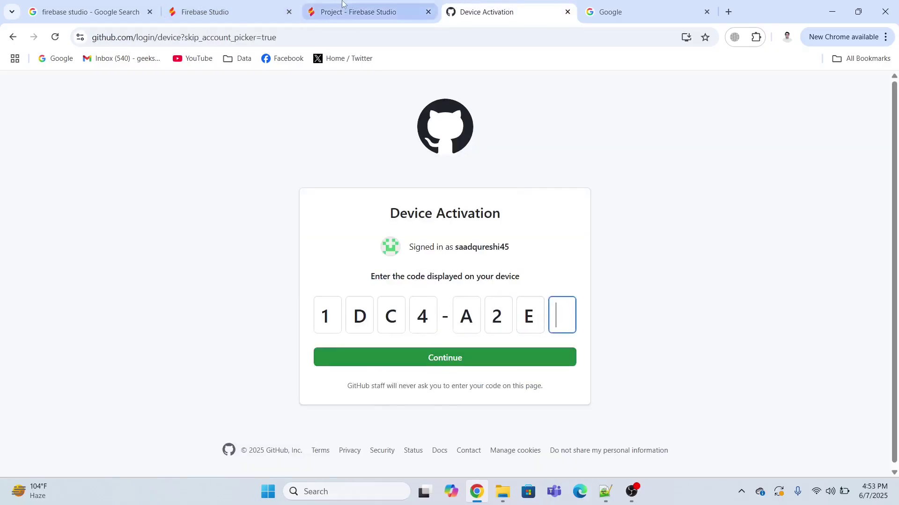
left_click(358, 11)
left_click(484, 12)
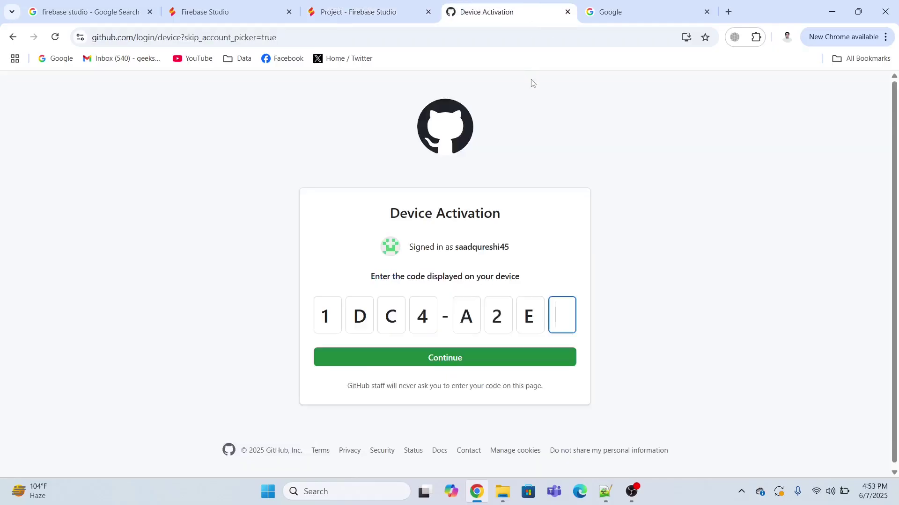
type("0")
Submit the device code and authorize Visual-Studio-Code for the GitHub account
left_click(456, 358)
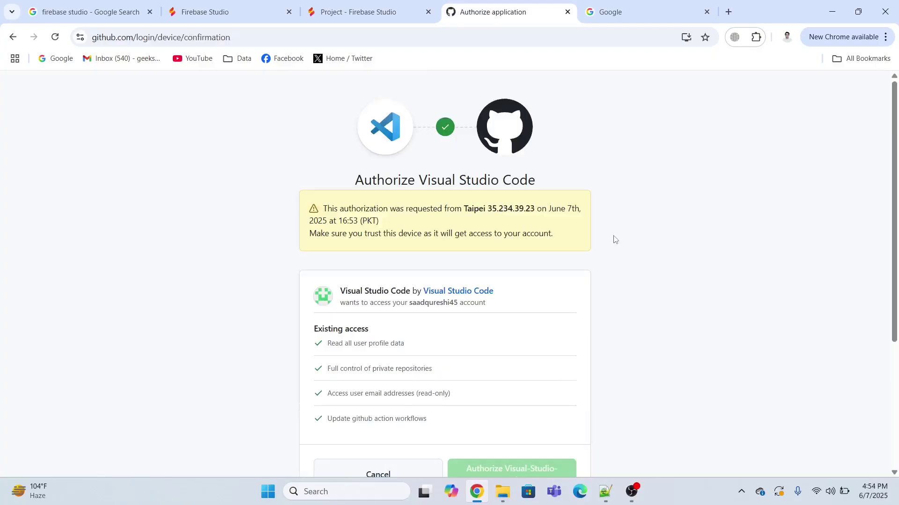
scroll(614, 240, "down", 1)
left_click(511, 415)
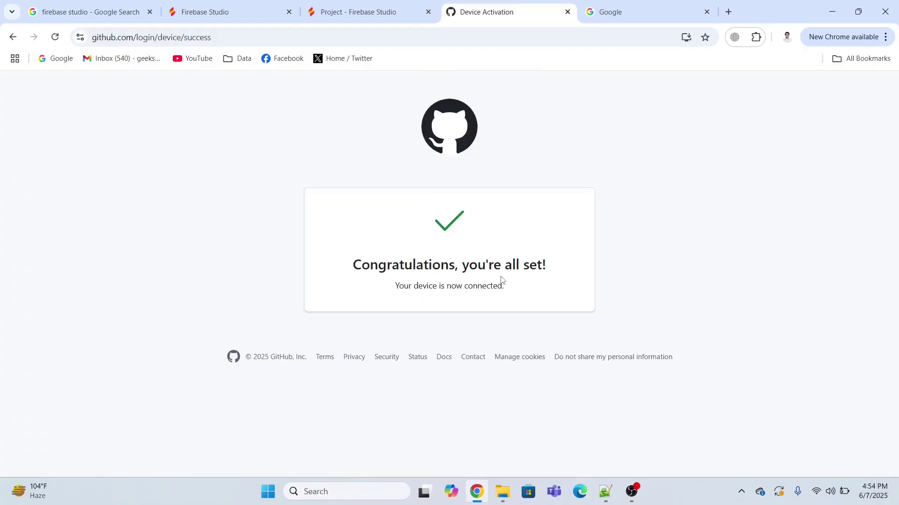
left_click(358, 12)
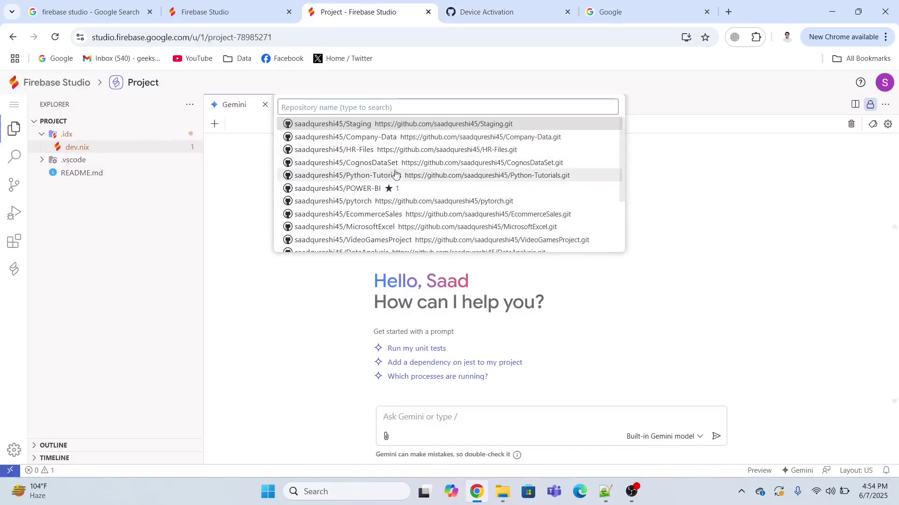
scroll(395, 174, "down", 1)
scroll(400, 211, "down", 1)
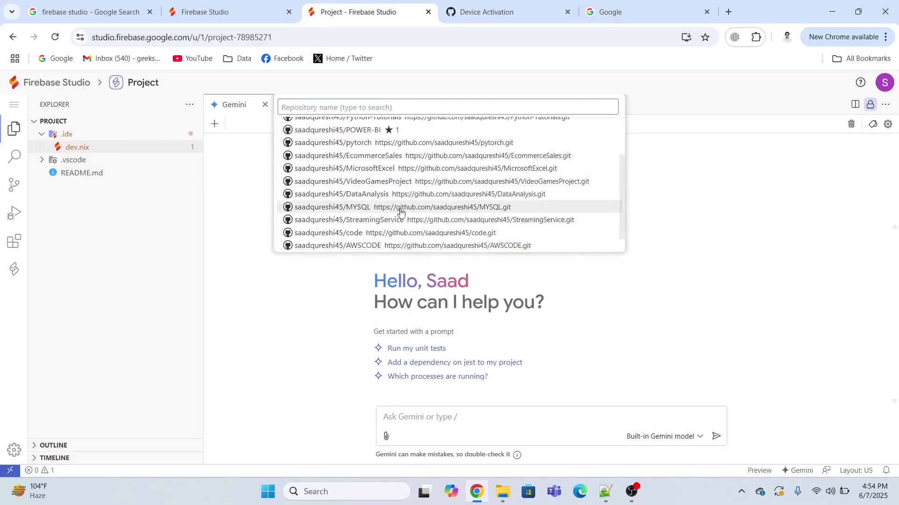
scroll(402, 211, "up", 3)
Search Google for GitHub and open github.com
left_click(619, 11)
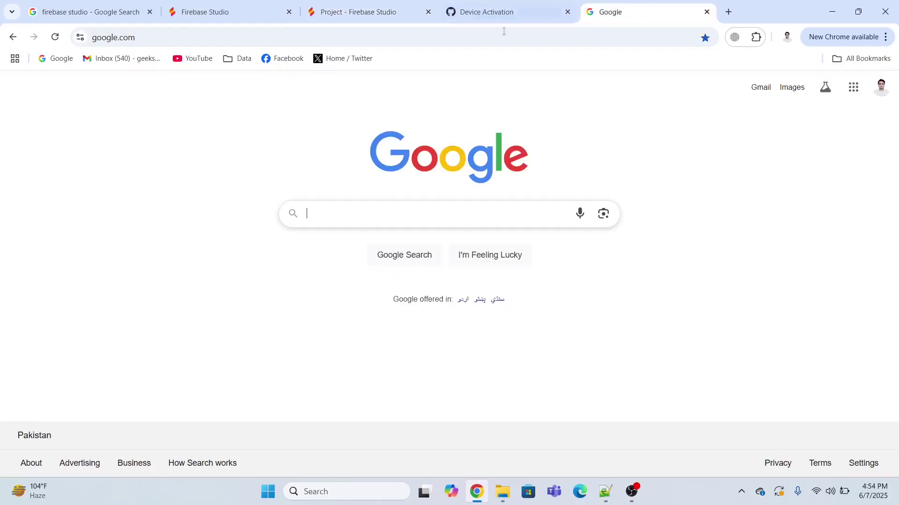
type("g")
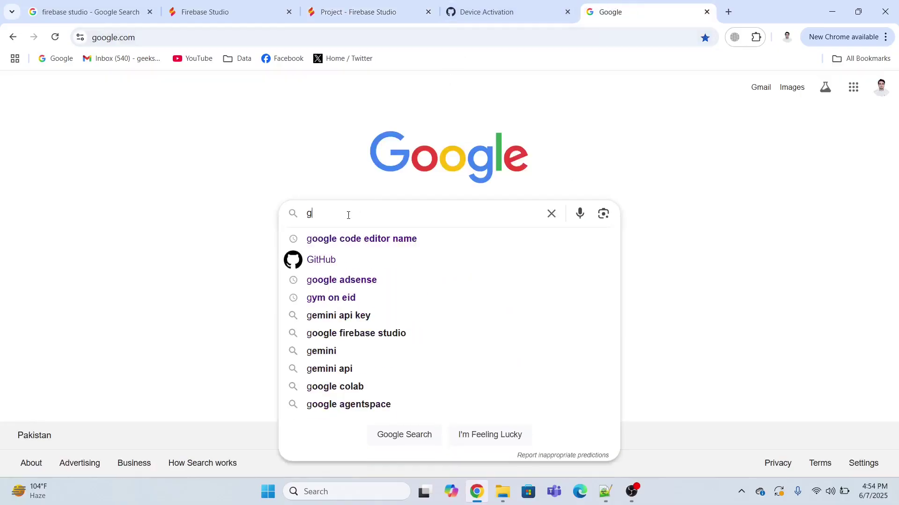
left_click(321, 259)
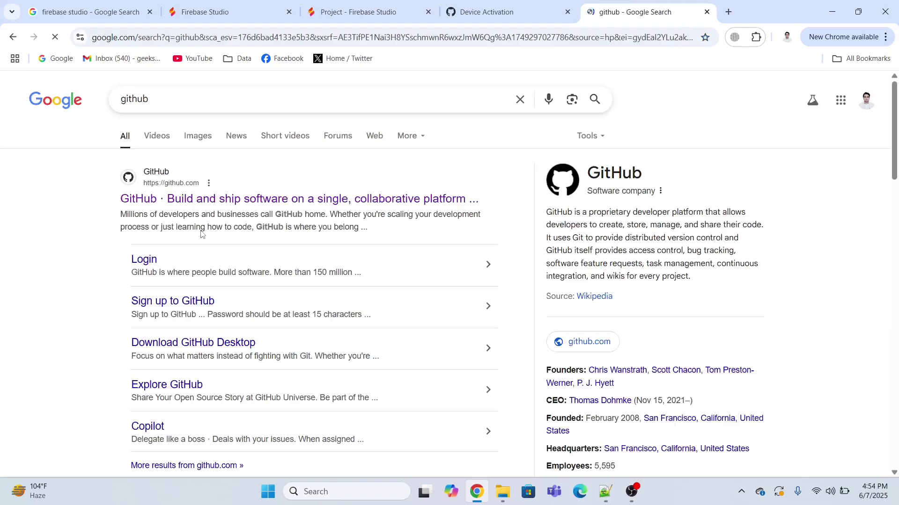
left_click(204, 200)
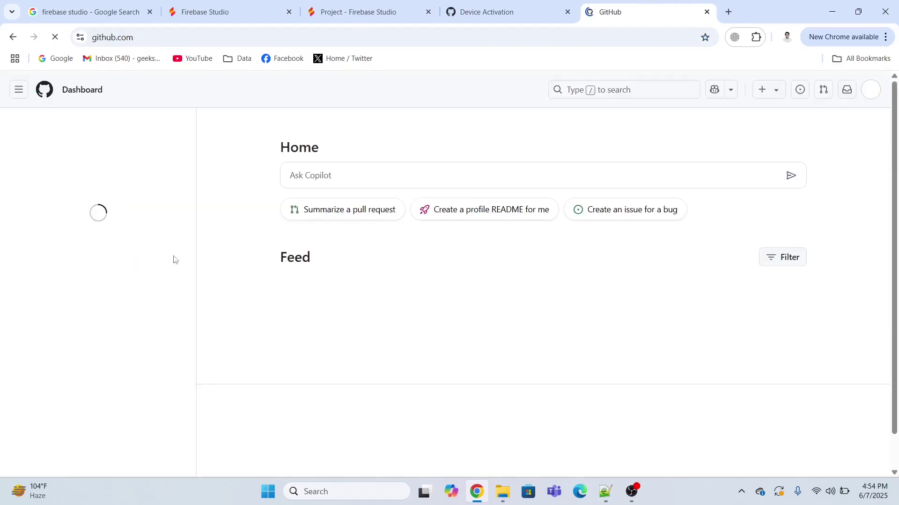
Open the Staging repository via Your repositories in the account menu
left_click(870, 90)
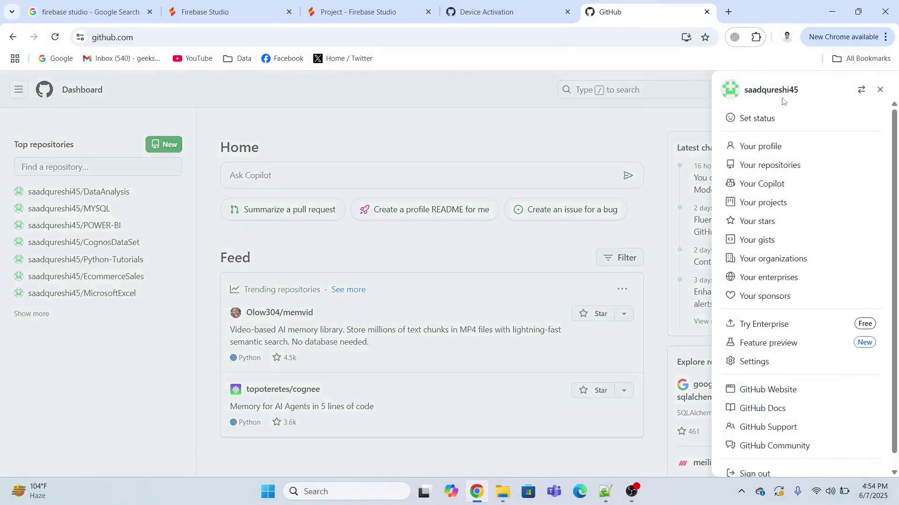
left_click(524, 169)
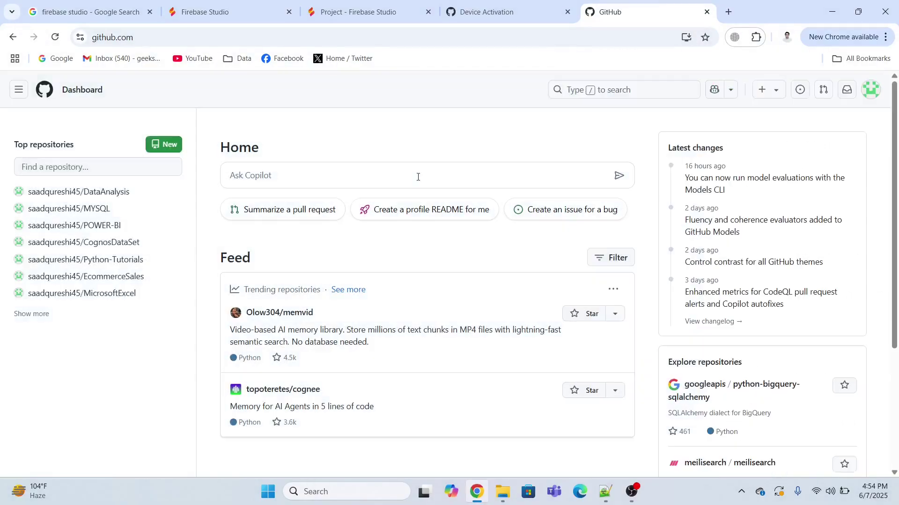
left_click(870, 90)
left_click(775, 165)
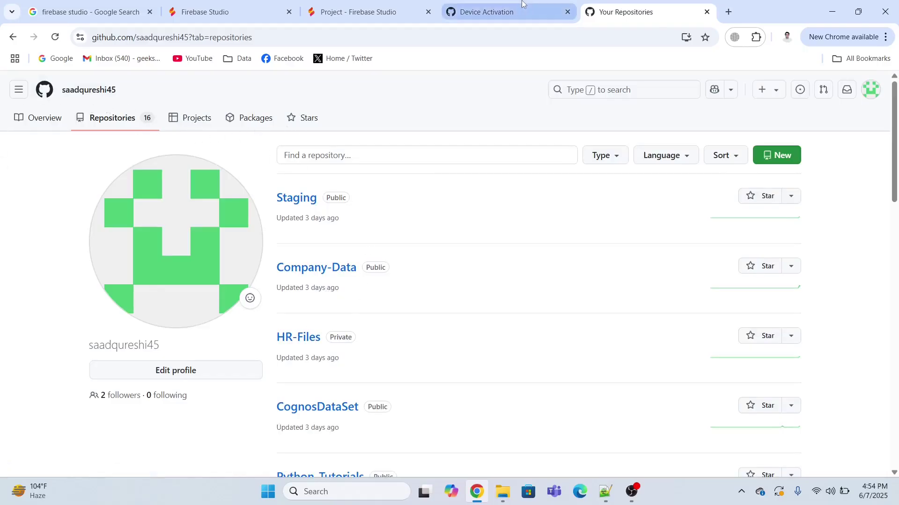
left_click(297, 197)
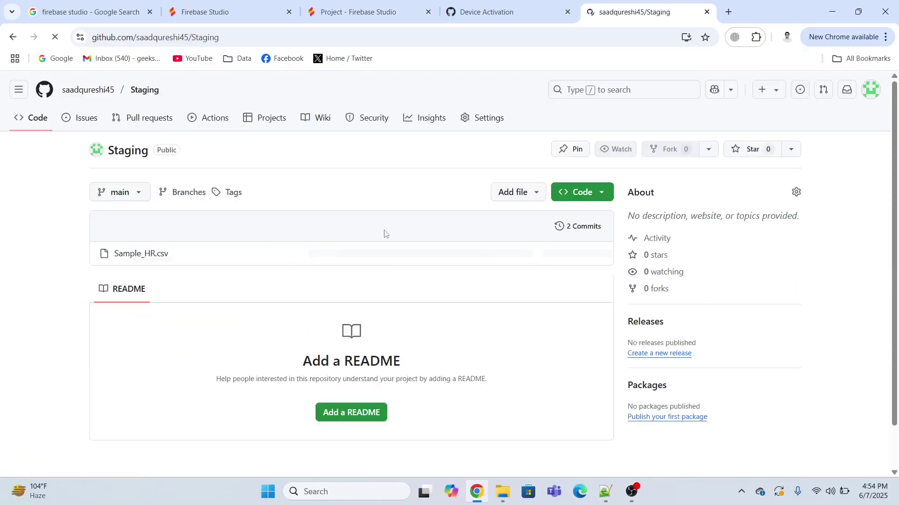
Return to Firebase Studio and pick the Staging repository to clone
left_click(486, 12)
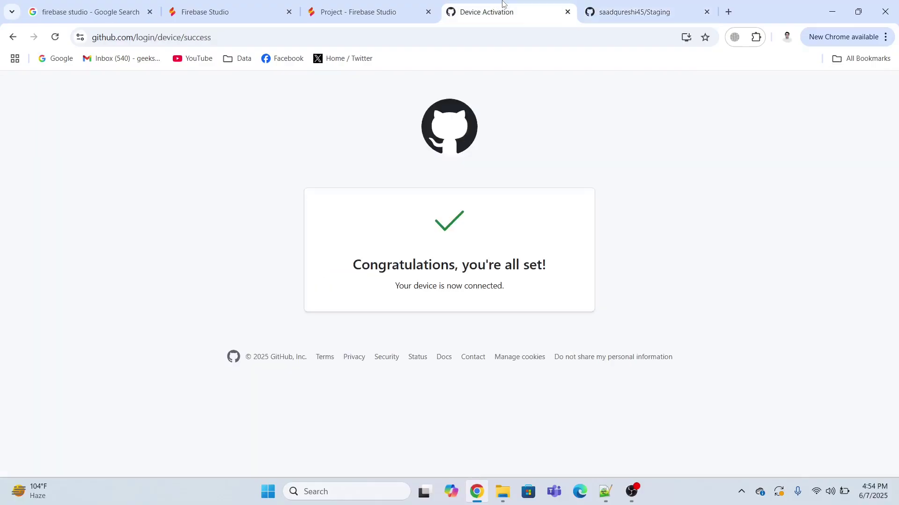
left_click(379, 7)
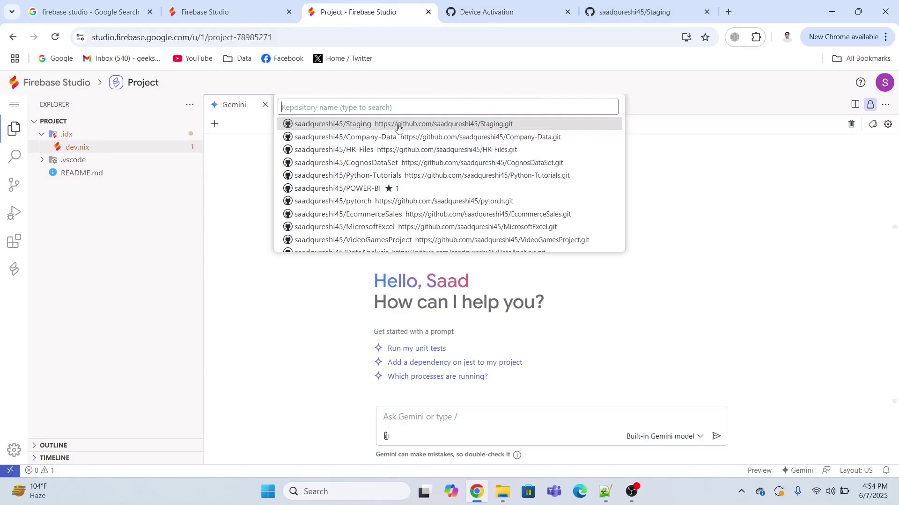
left_click(344, 126)
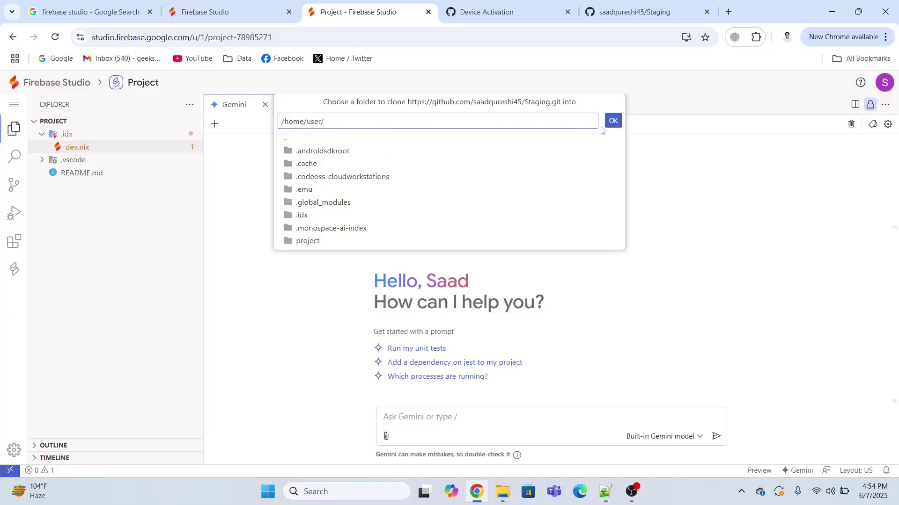
Clone Staging into /home/user/project/ and open the cloned repository
double_click(340, 121)
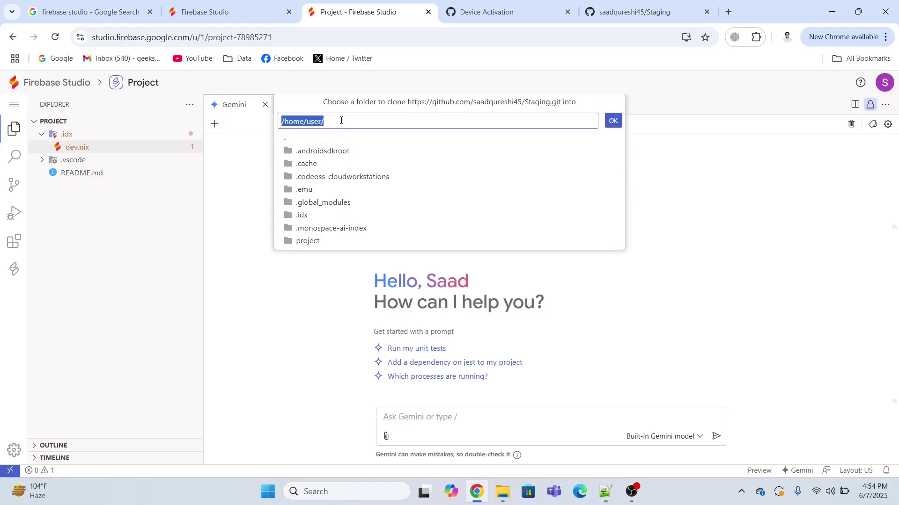
left_click(341, 121)
left_click(314, 240)
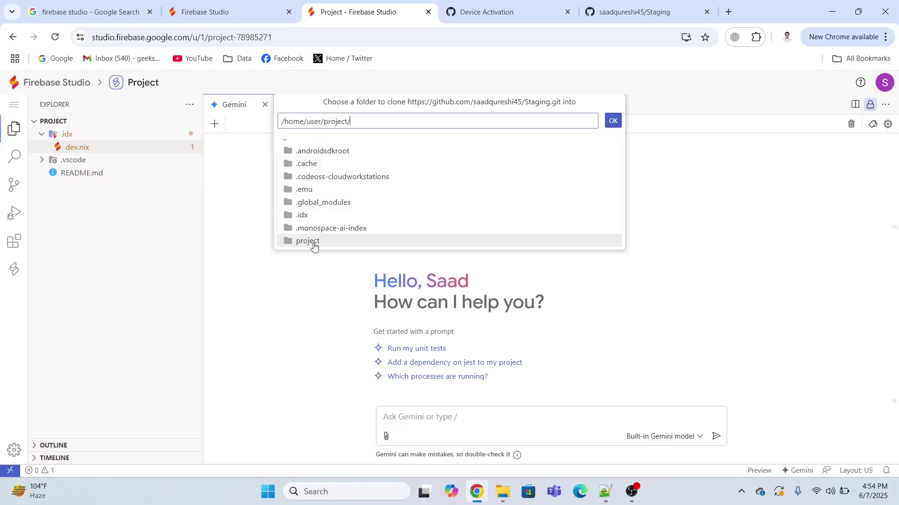
left_click(614, 121)
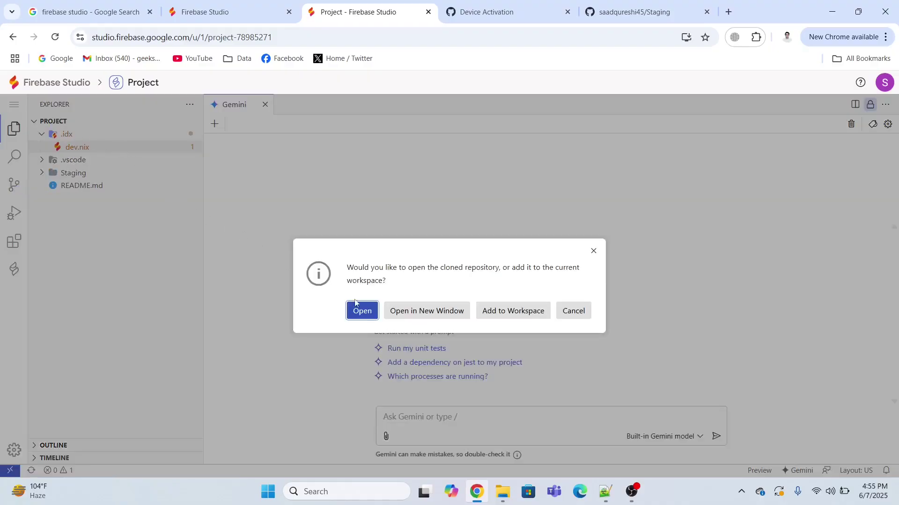
left_click(363, 312)
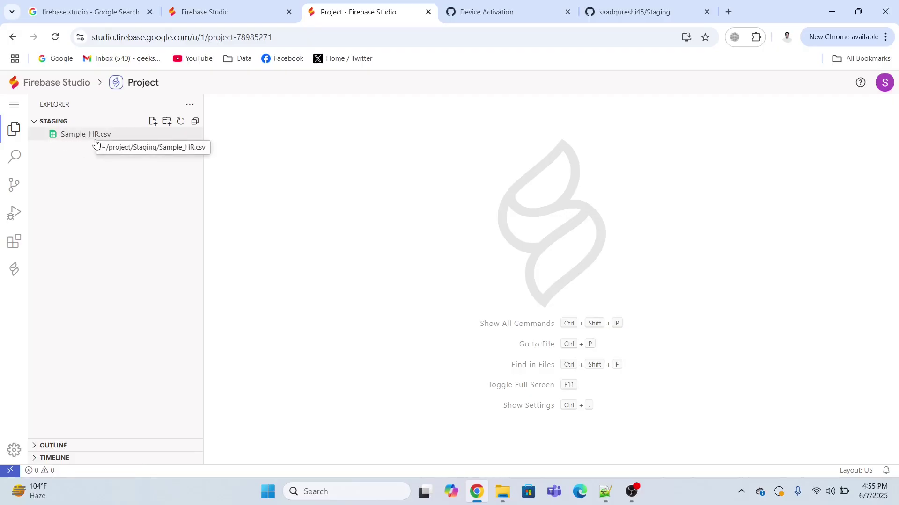
Open Sample_HR.csv, change header Emp_ID to Employee_ID, and save
left_click(86, 135)
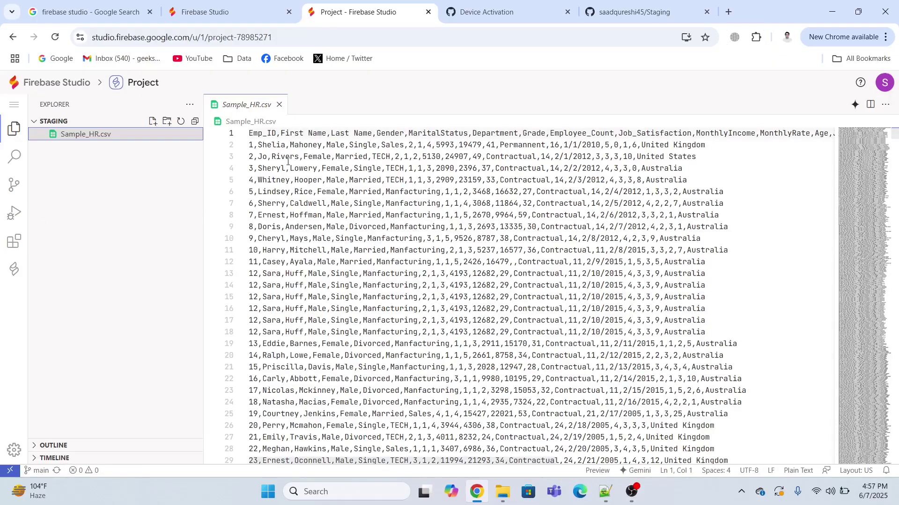
left_click(266, 132)
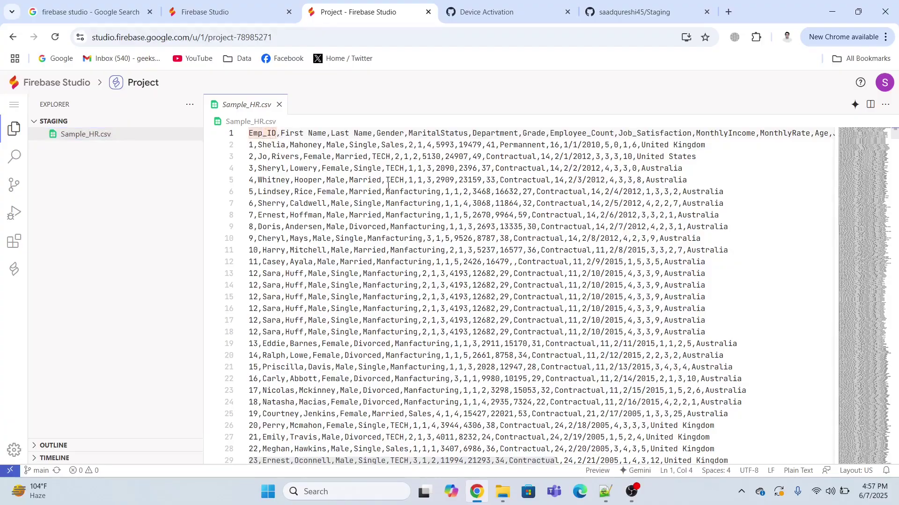
type("loyee")
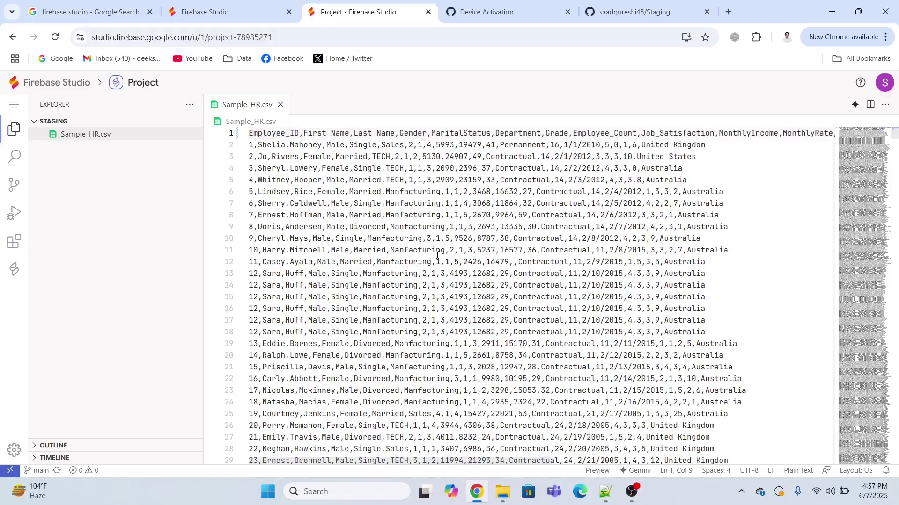
key("ctrl+s")
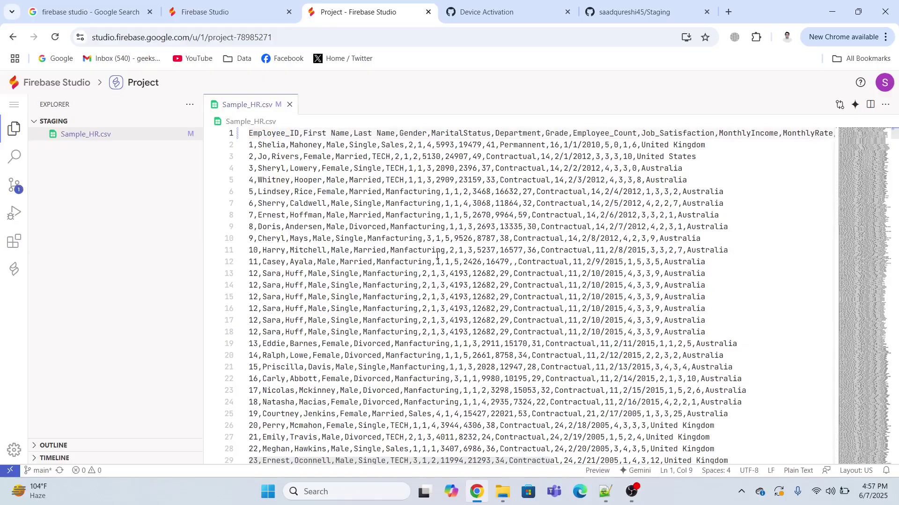
Commit and push the header change as "My First change from emp_id to employee_id"
left_click(16, 186)
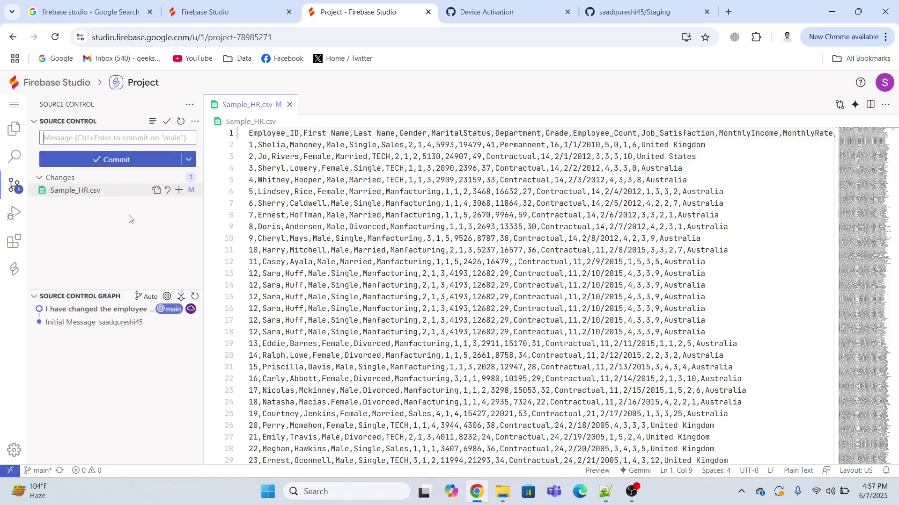
left_click(188, 159)
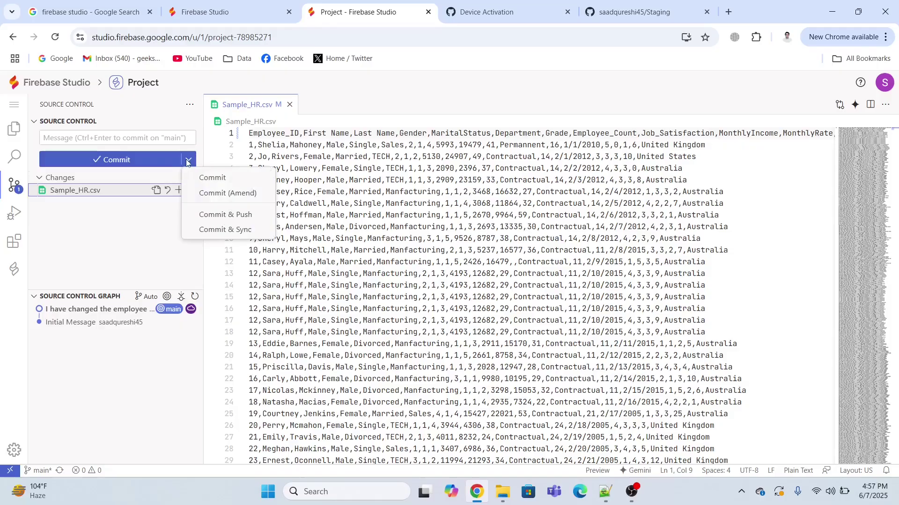
left_click(231, 215)
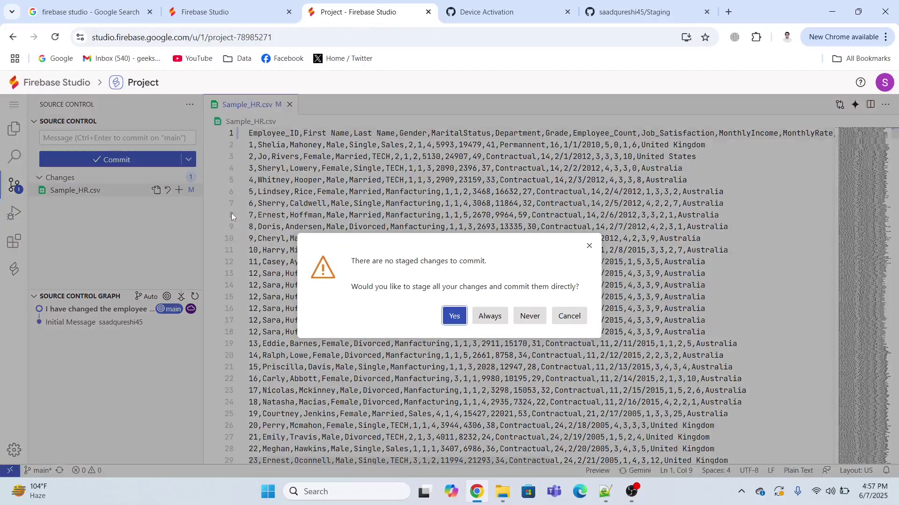
left_click(455, 316)
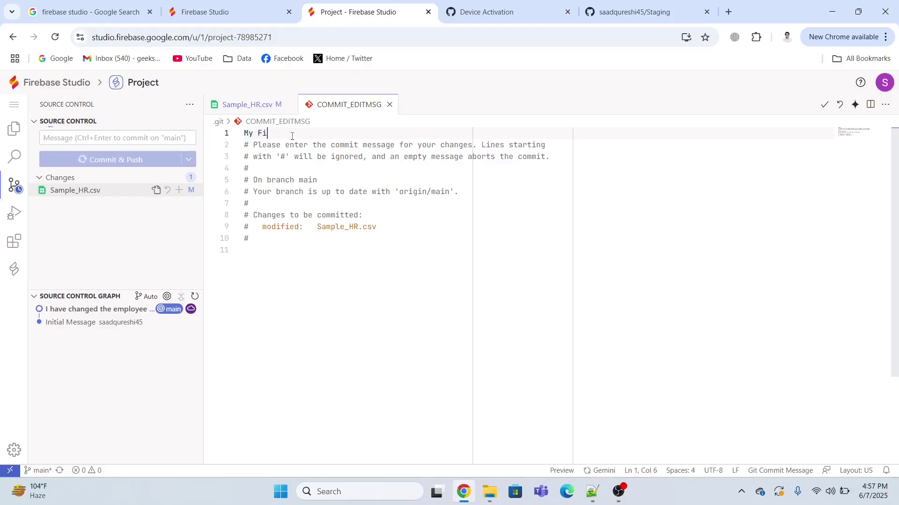
type("rst chang")
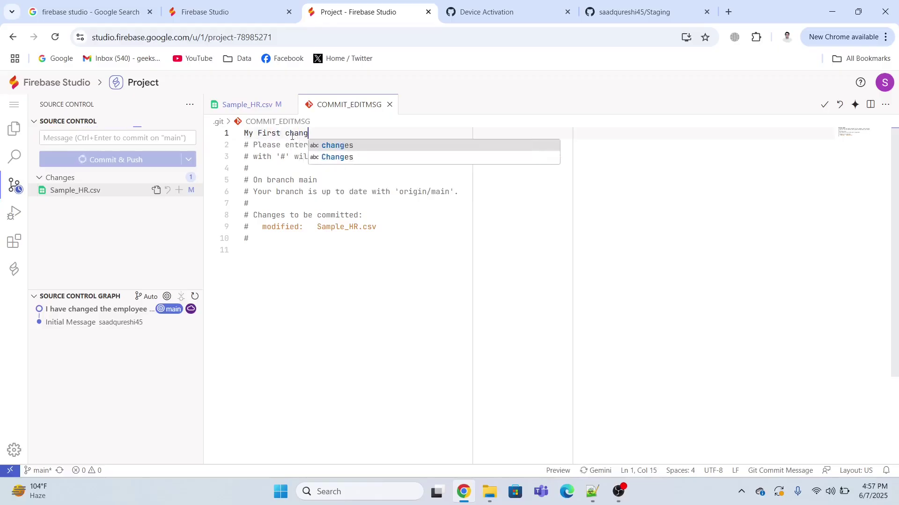
type("e from ")
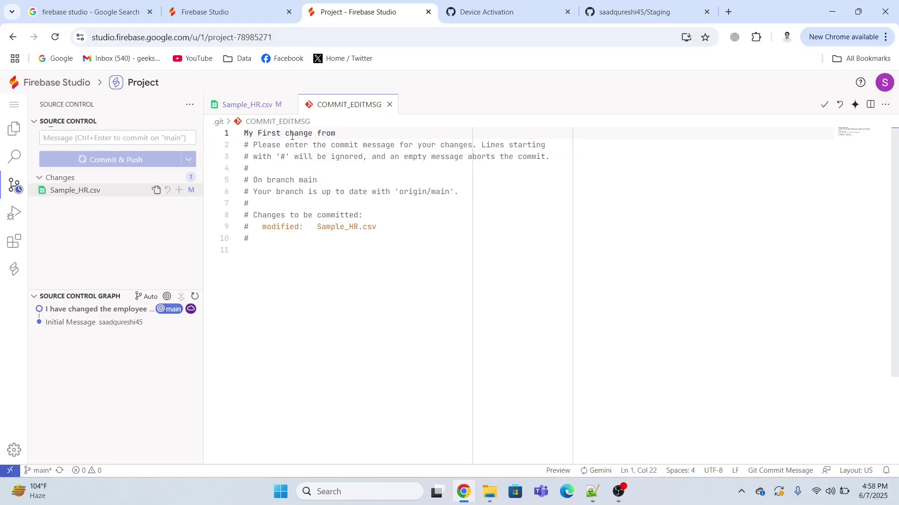
type("emp_id to e")
type("mp")
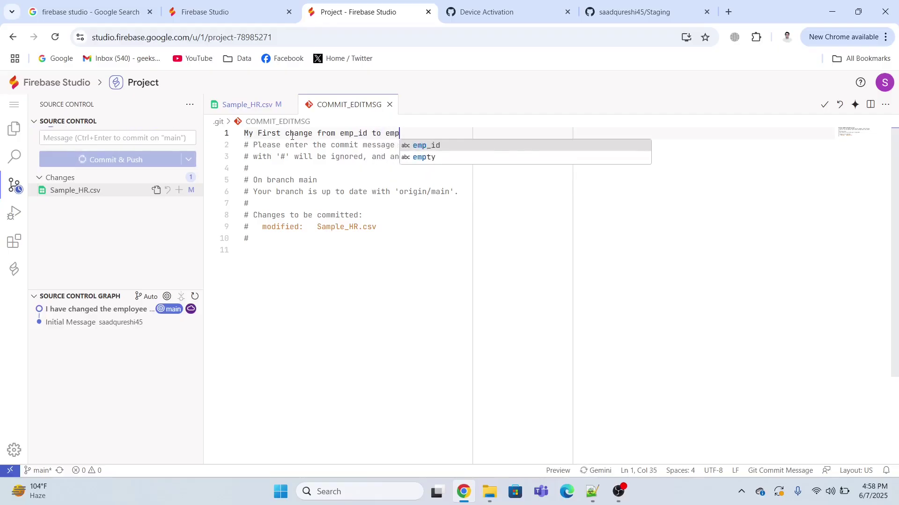
type("loyee_id")
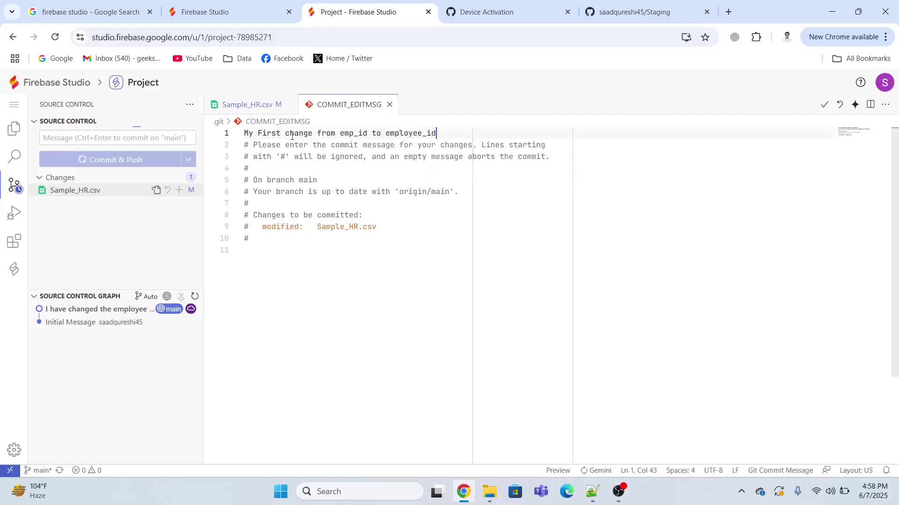
left_click(823, 105)
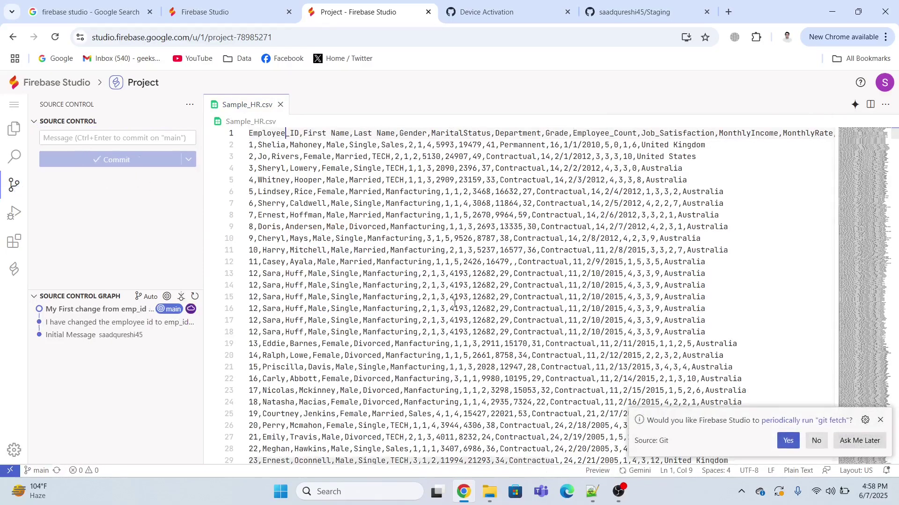
left_click(881, 420)
mouse_move(146, 231)
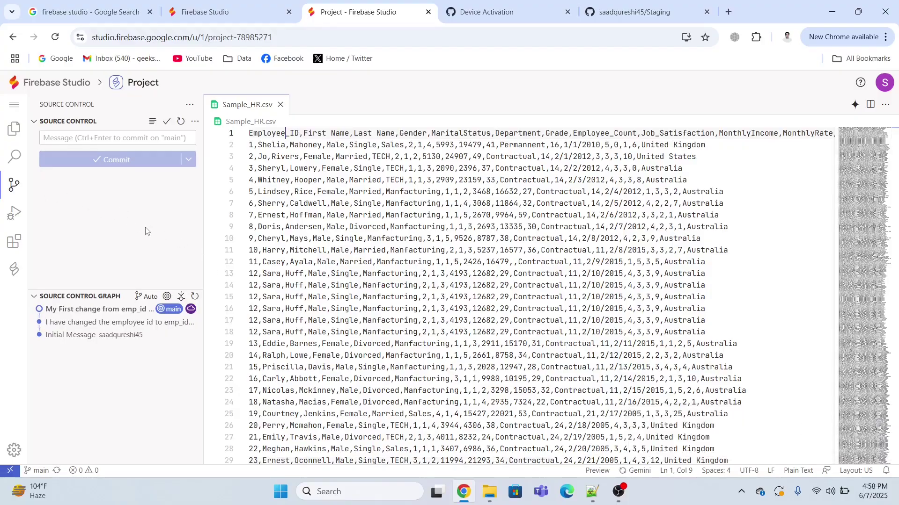
Open Sample_HR.csv from the Staging repository on GitHub and select its Employee_ID header
left_click(634, 12)
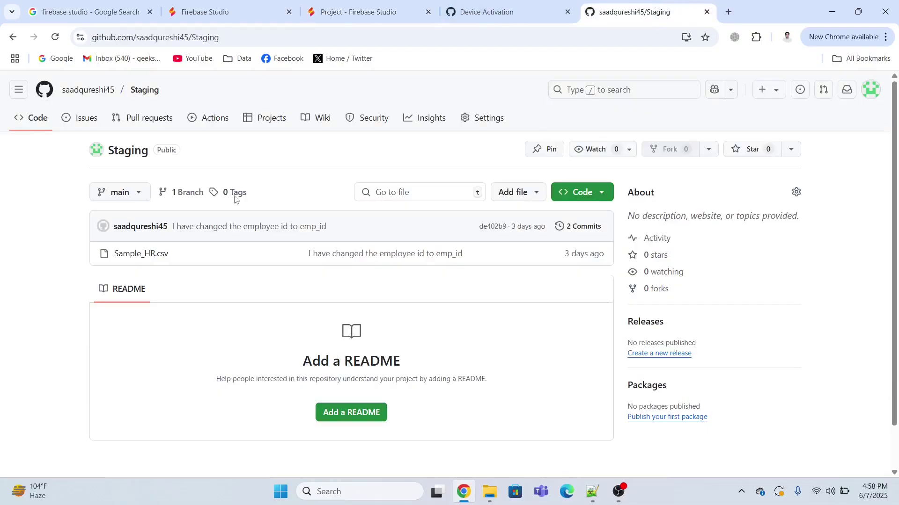
left_click(88, 89)
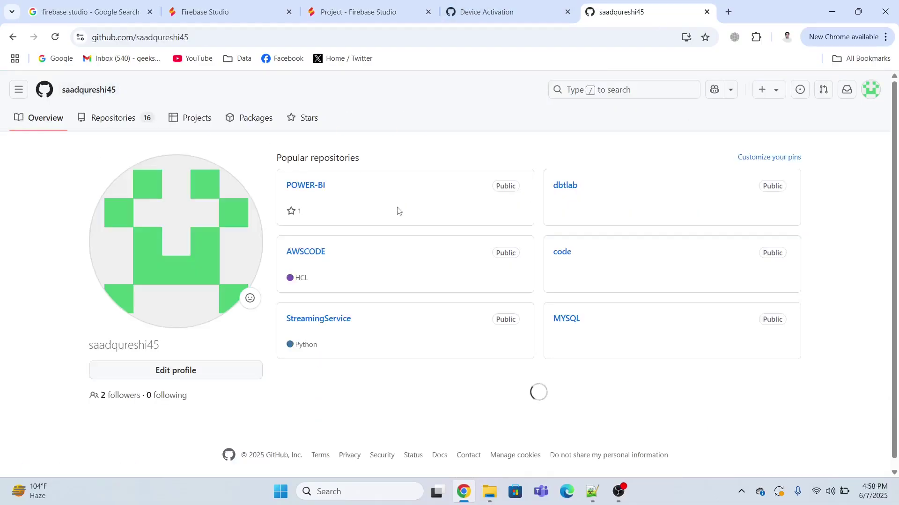
left_click(113, 117)
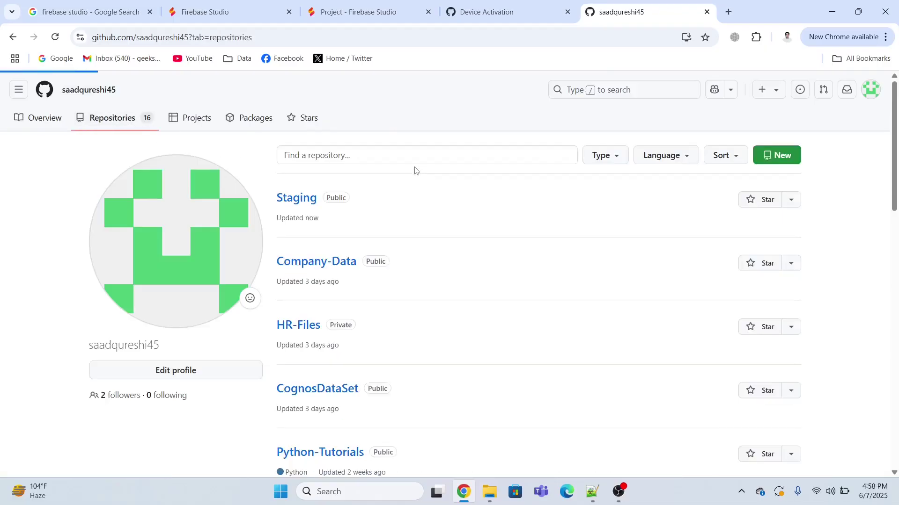
left_click(296, 198)
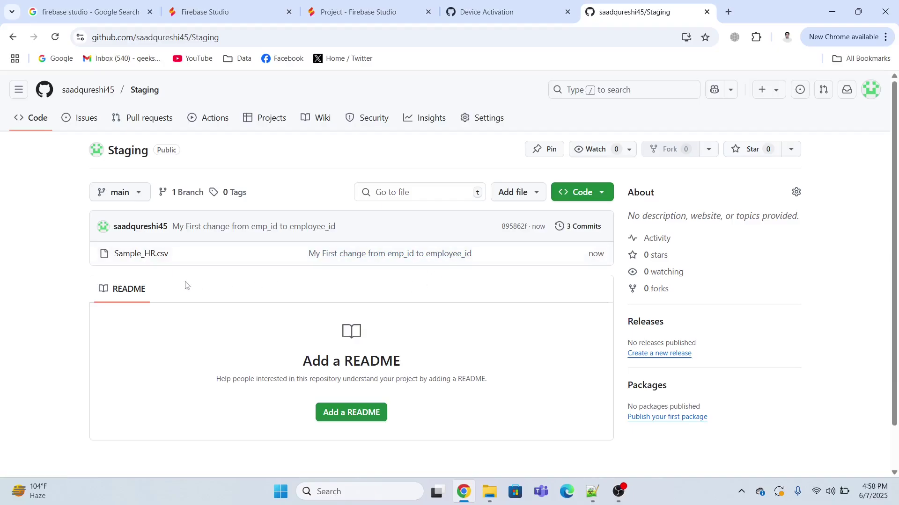
left_click(142, 253)
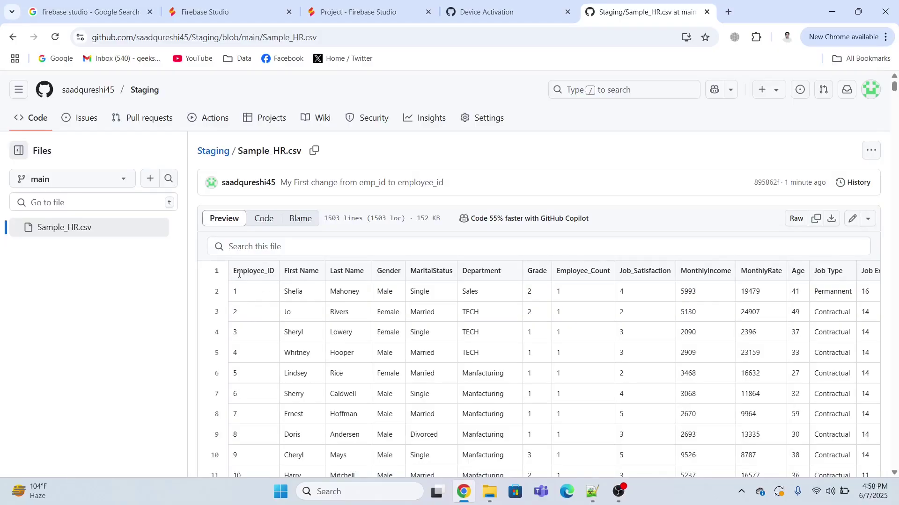
double_click(239, 272)
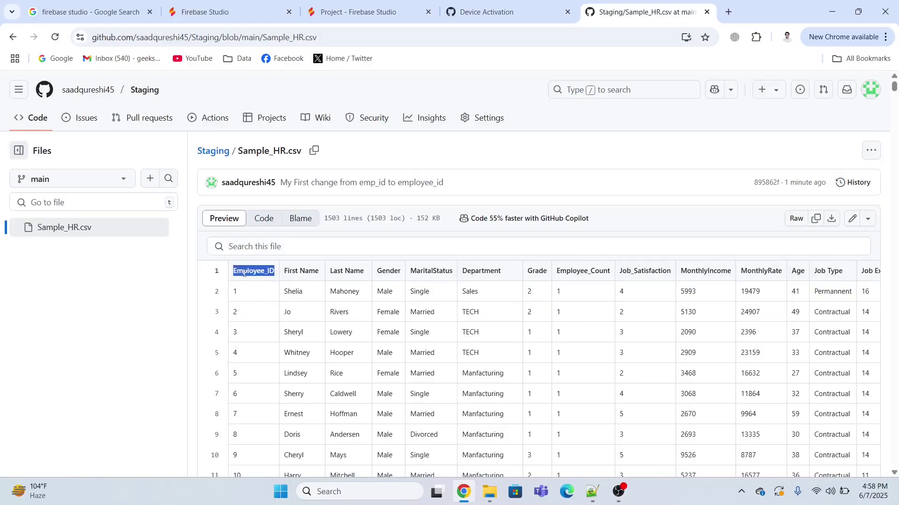
Switch back to the 'Project - Firebase Studio' tab showing Sample_HR.csv with its Employee_ID header
left_click(359, 13)
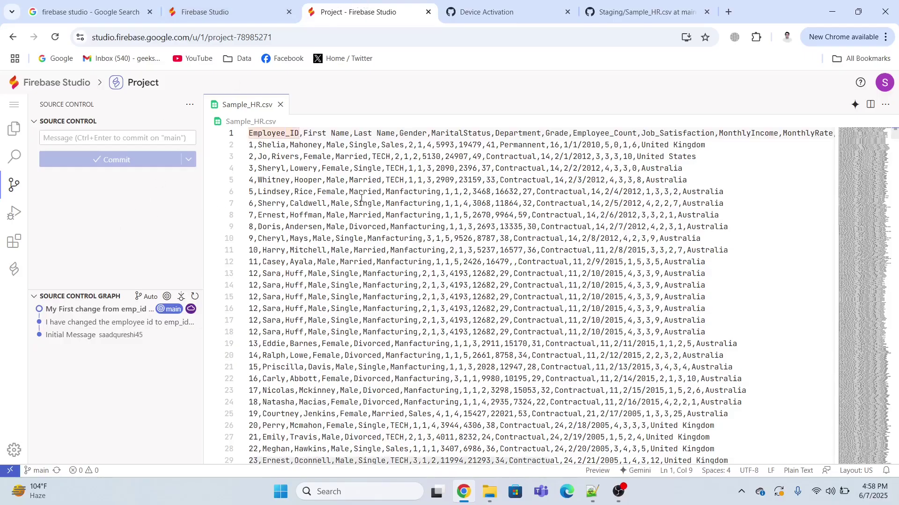